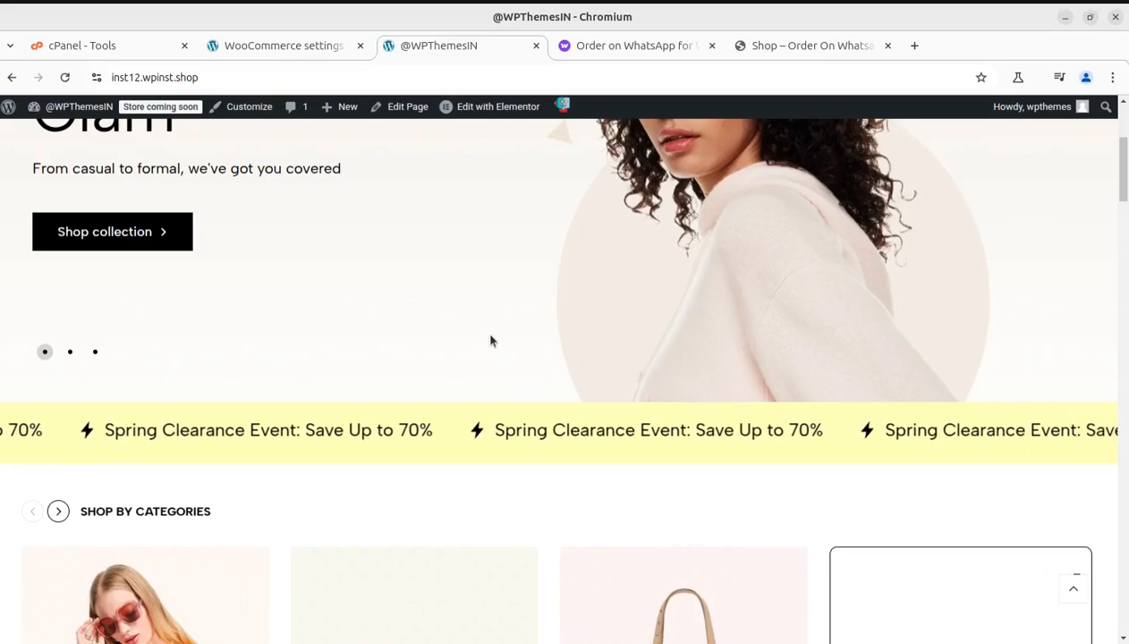
Step: Open the Order on WhatsApp for WooCommerce marketplace page and read the extension's introductory description
scroll(489, 341, down, 3)
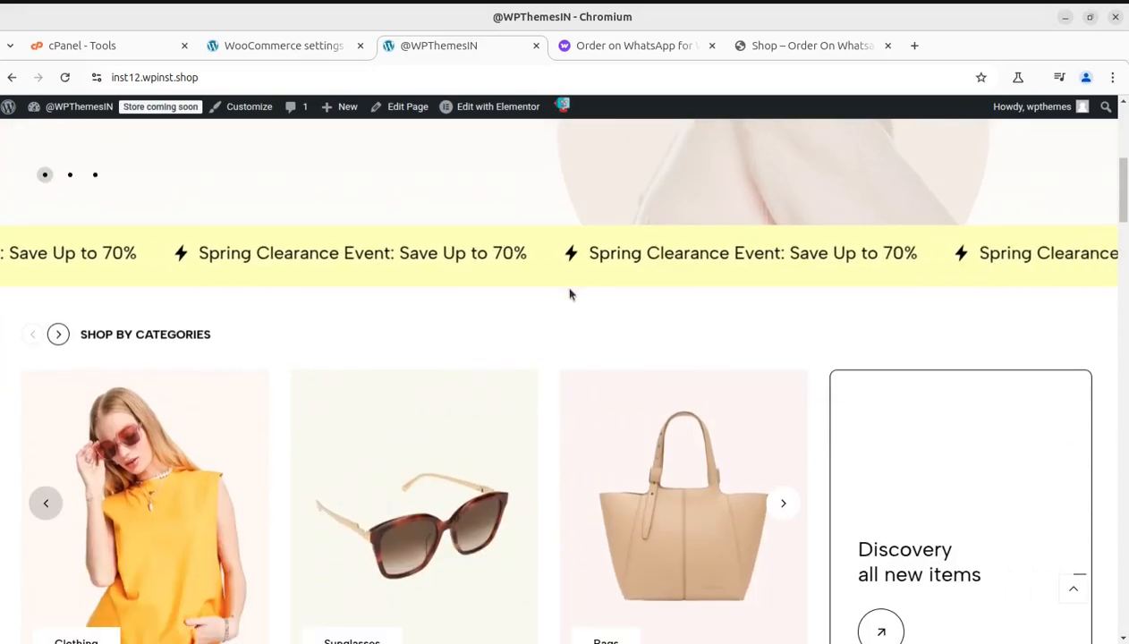
scroll(569, 291, up, 5)
scroll(570, 292, up, 1)
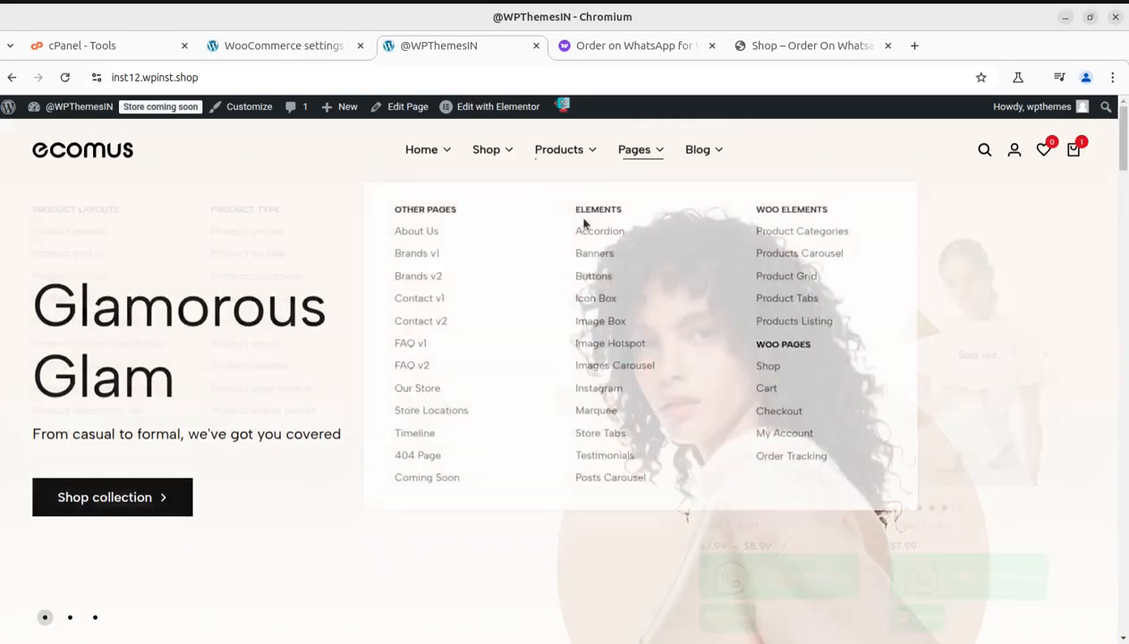
click(608, 47)
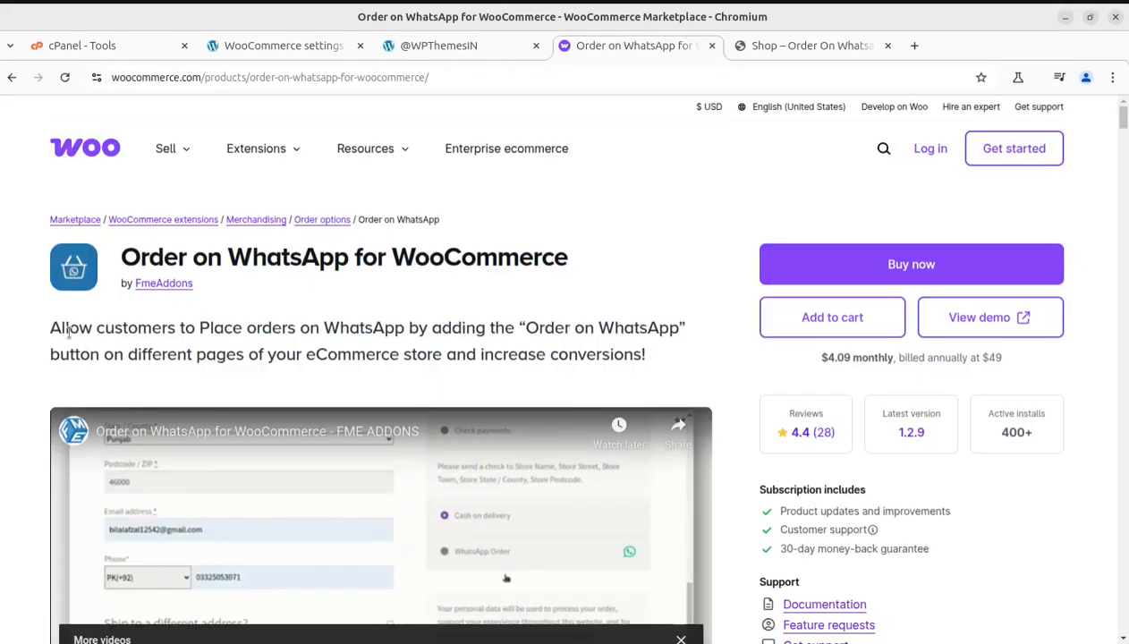
drag(52, 327, 674, 333)
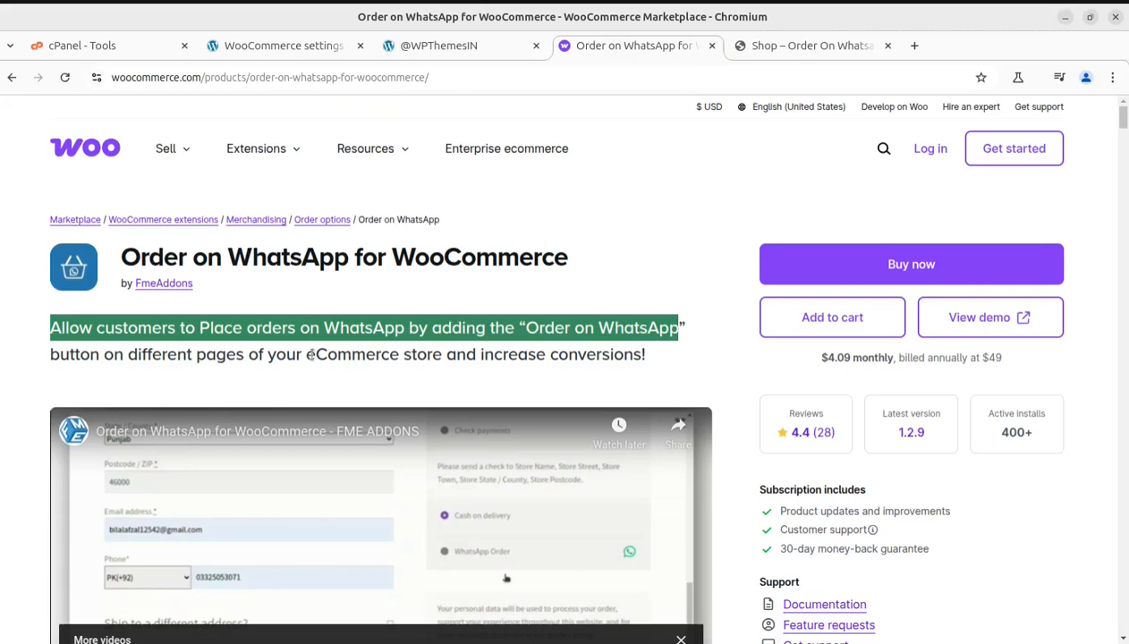
click(139, 377)
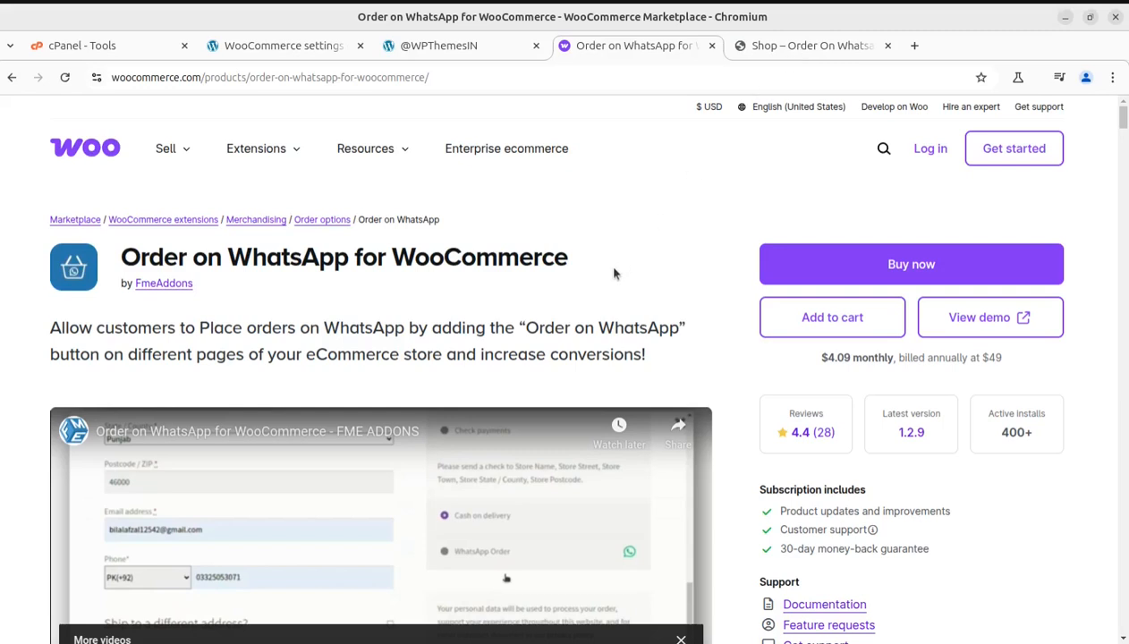
Step: Switch to the Order On Whatsapp demo shop and examine the ordering options under the listed products
click(760, 51)
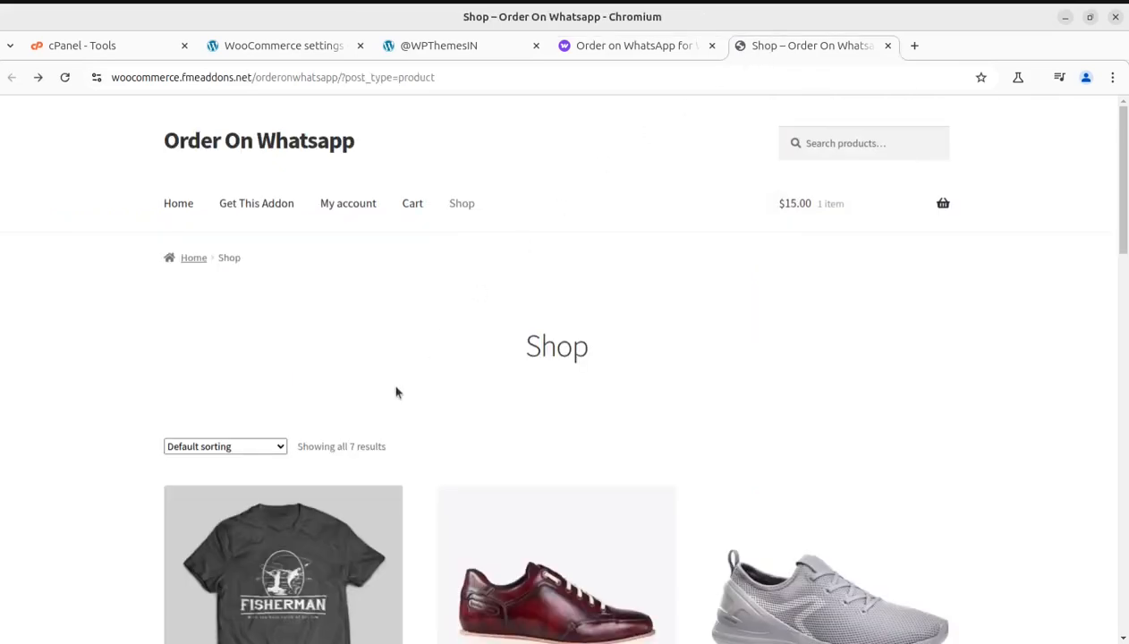
scroll(396, 391, down, 1)
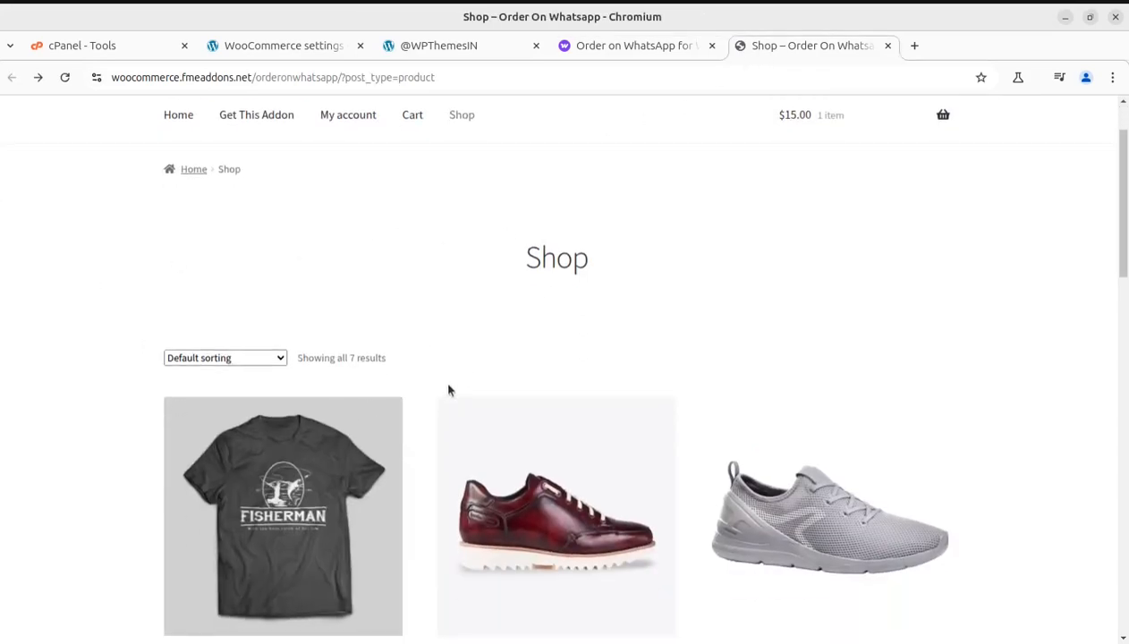
scroll(449, 390, down, 2)
scroll(451, 350, up, 3)
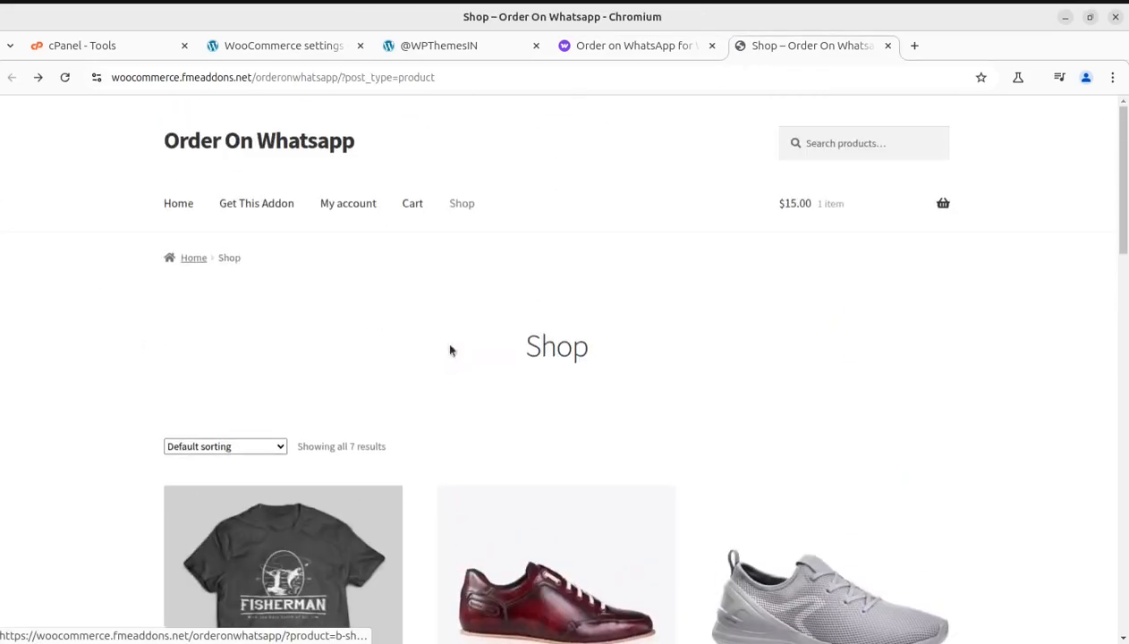
scroll(199, 282, down, 3)
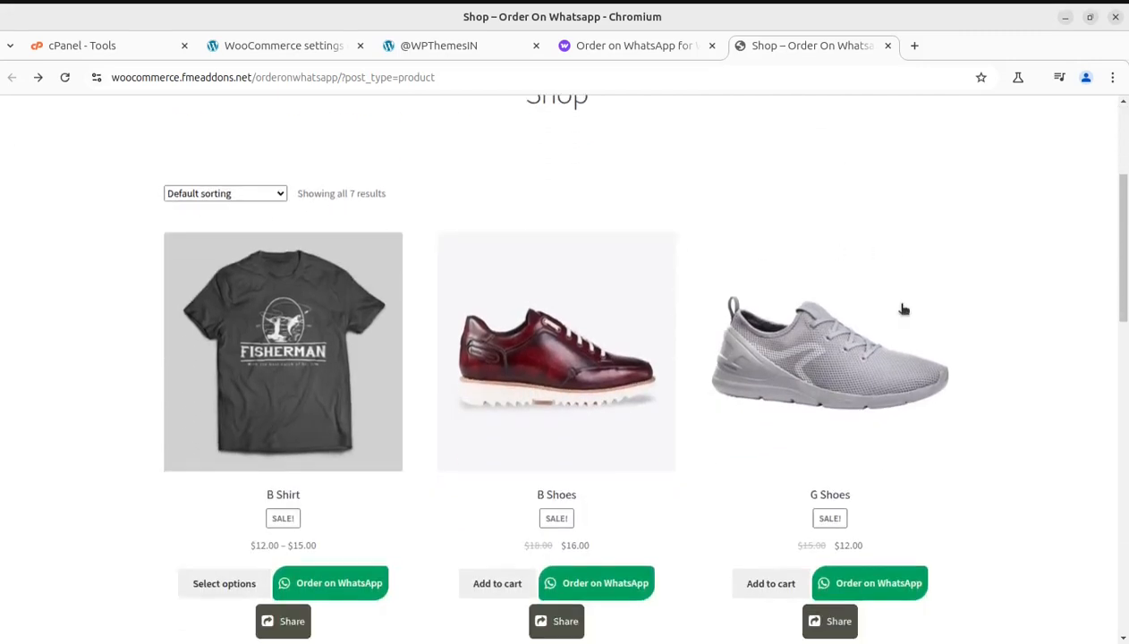
scroll(903, 308, down, 1)
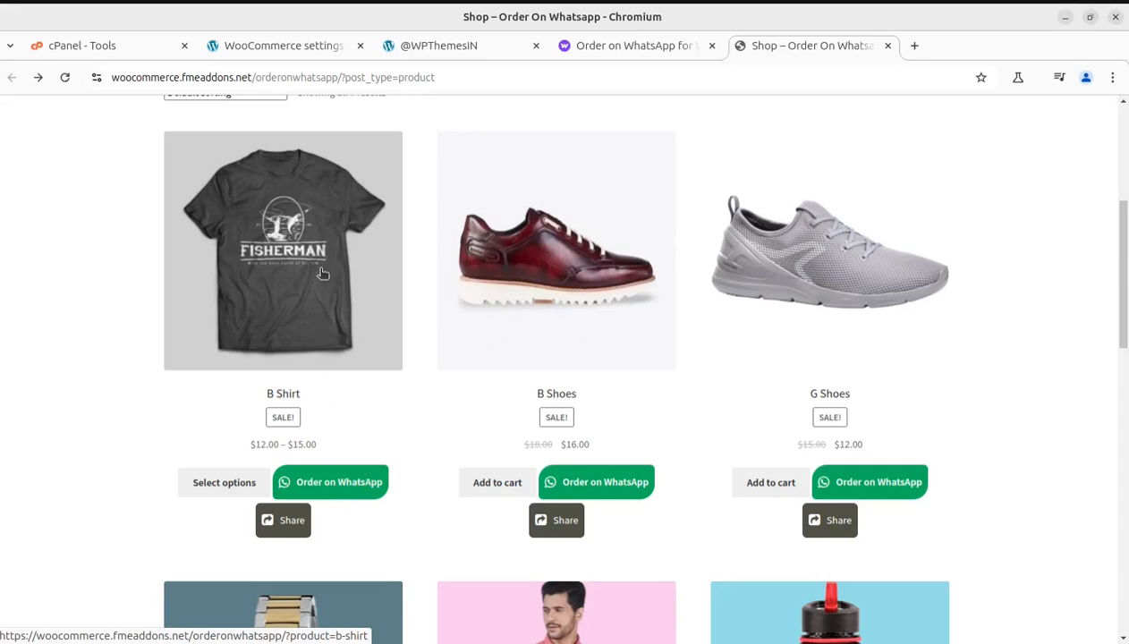
Step: Start a WhatsApp order for B Shirt from the shop listing and view its product page
click(328, 487)
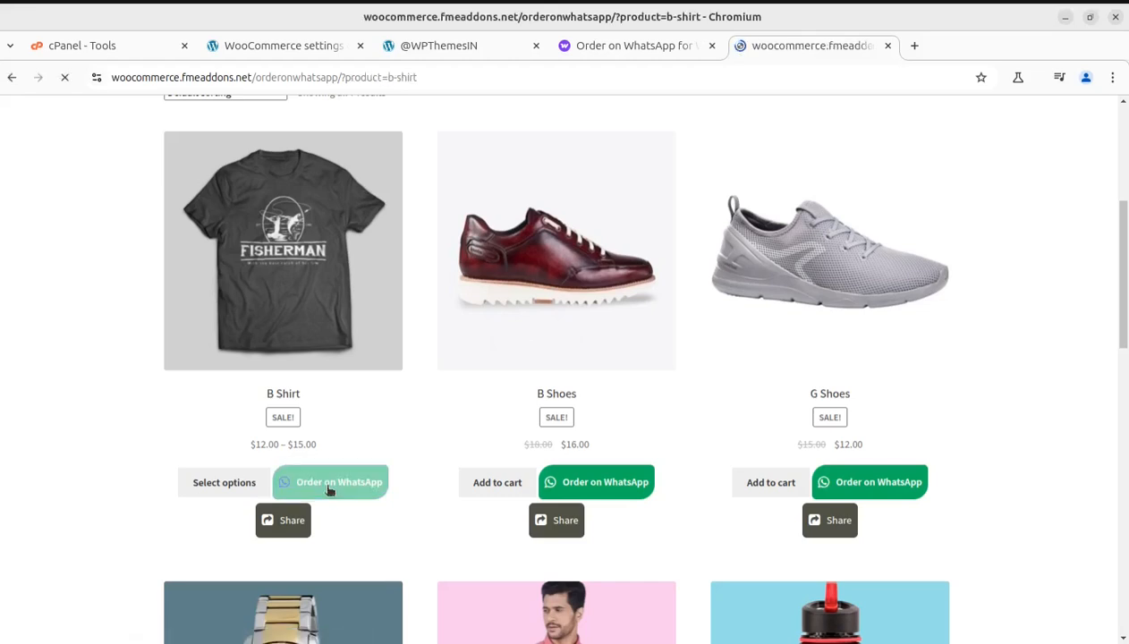
scroll(630, 376, down, 4)
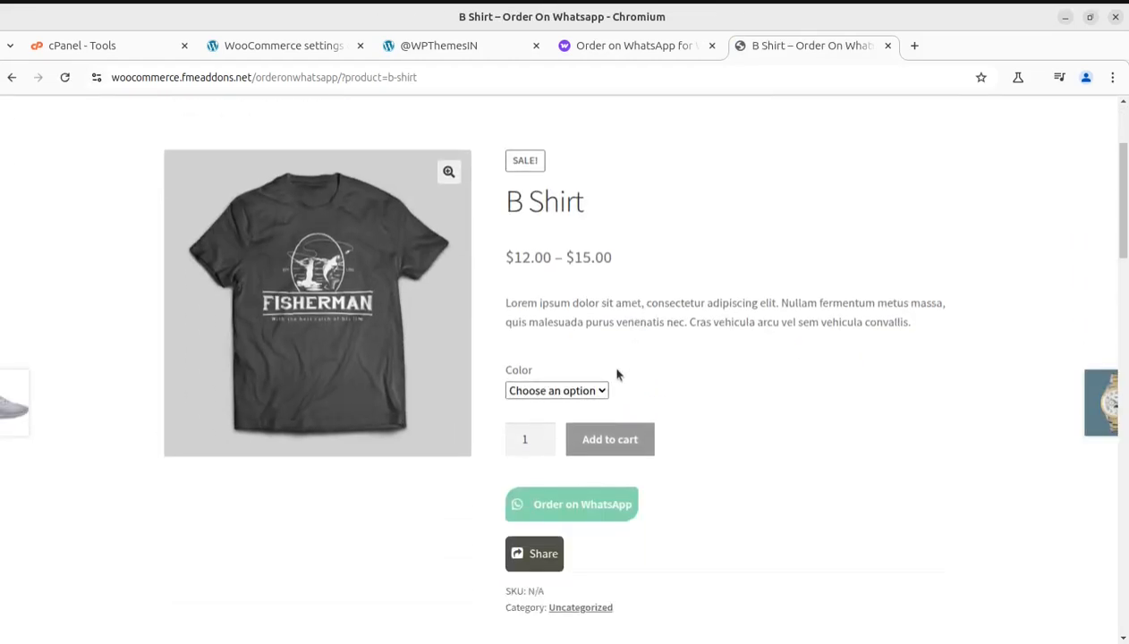
scroll(746, 408, up, 4)
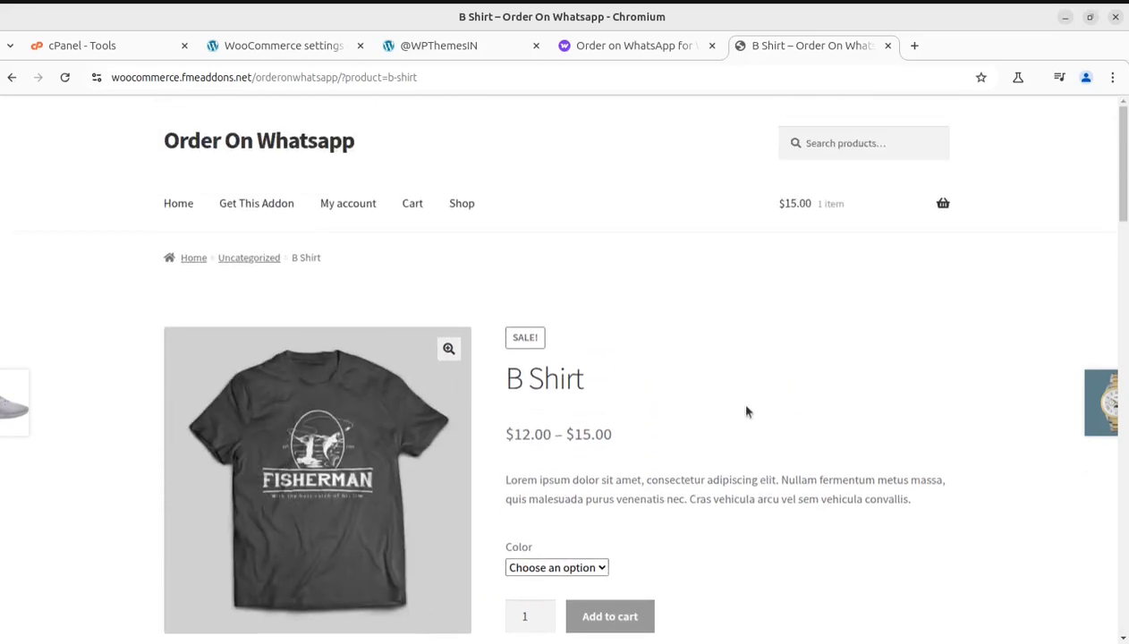
scroll(747, 411, down, 4)
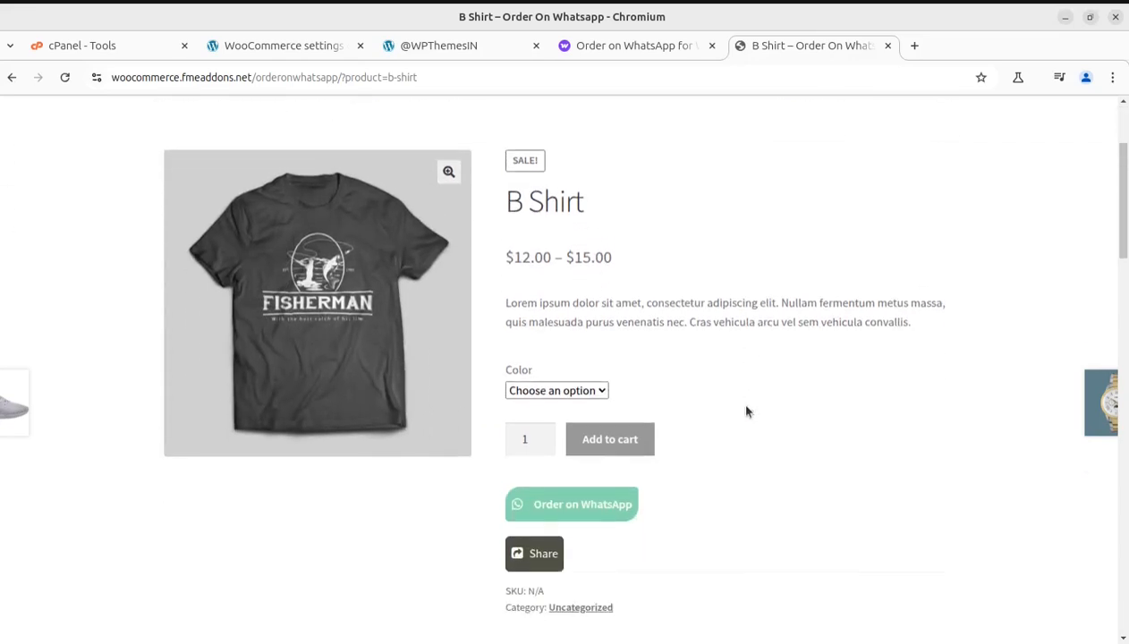
Step: Choose Green as the B Shirt color, start its WhatsApp order and review the checkout form's payment methods
click(551, 391)
click(522, 431)
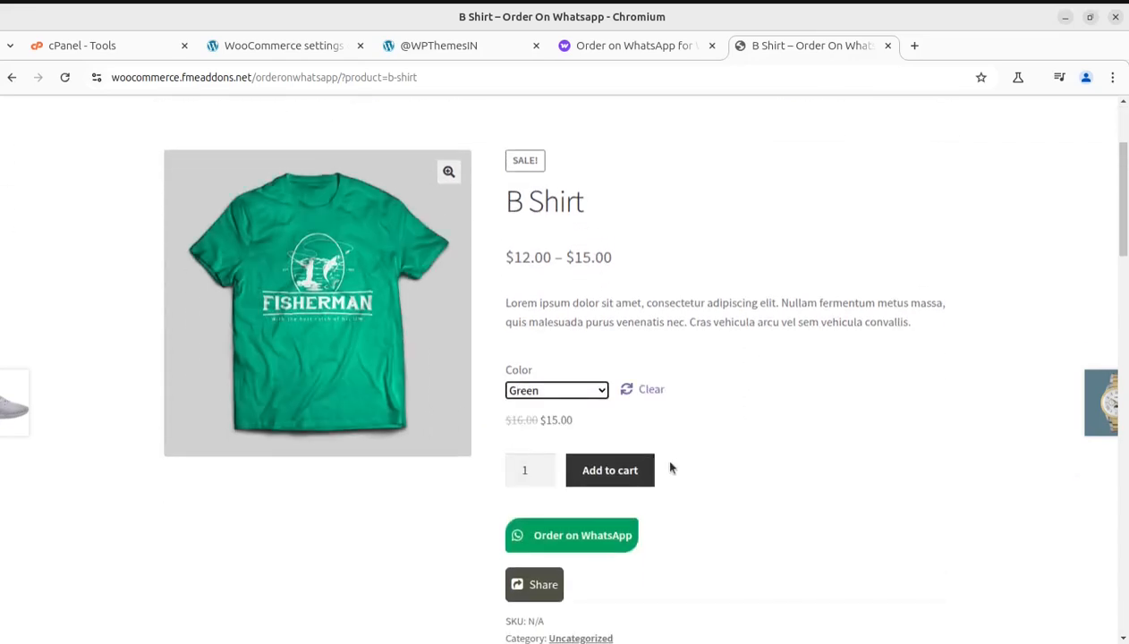
scroll(571, 533, down, 4)
click(564, 358)
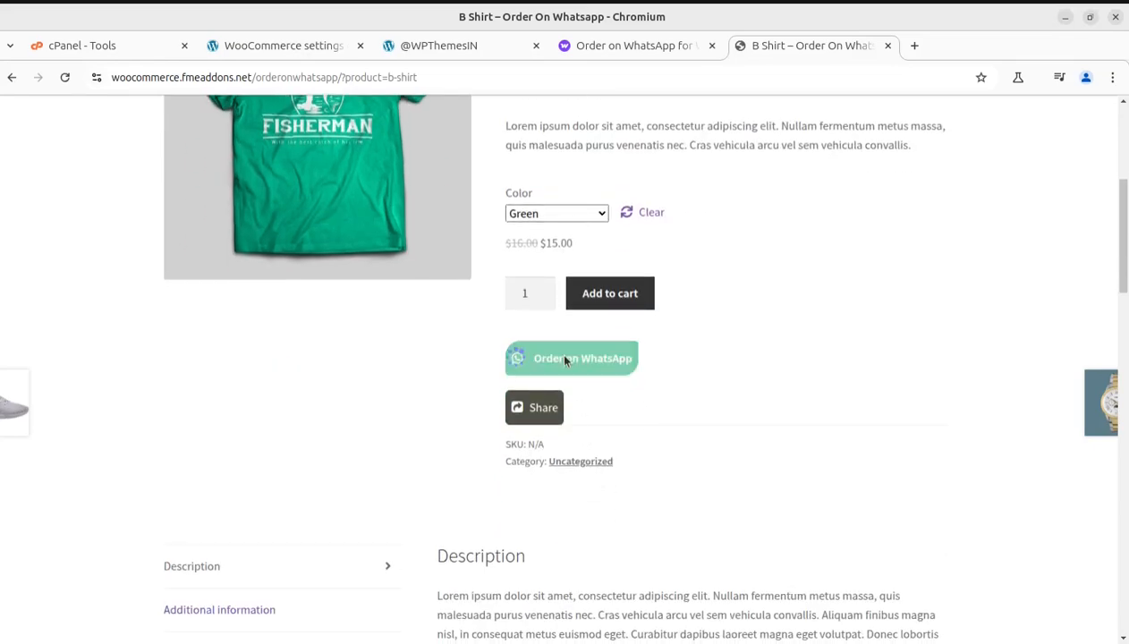
scroll(756, 439, down, 8)
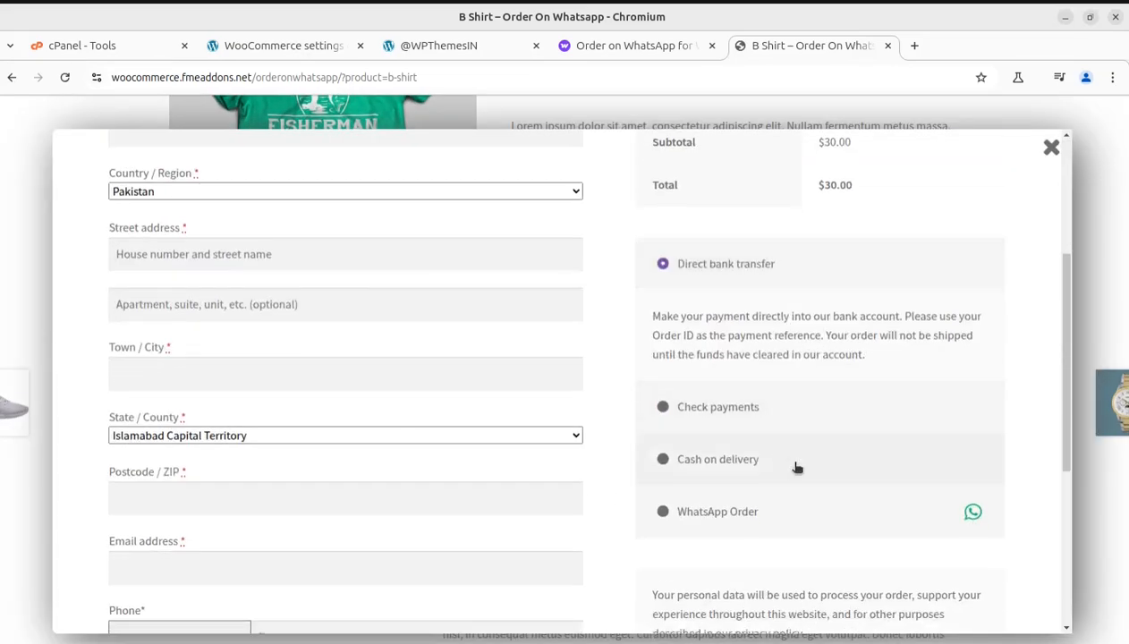
scroll(734, 428, up, 2)
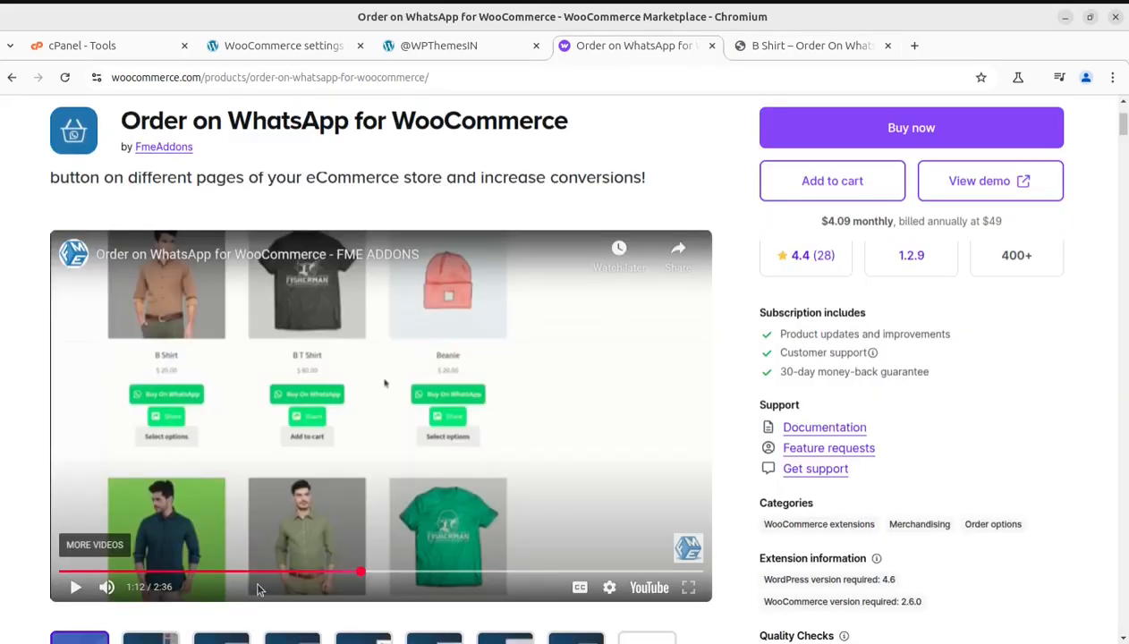
Step: Watch the extension's video on the marketplace page through the WhatsApp order demonstration, replaying from 2:11, and pause it
click(79, 586)
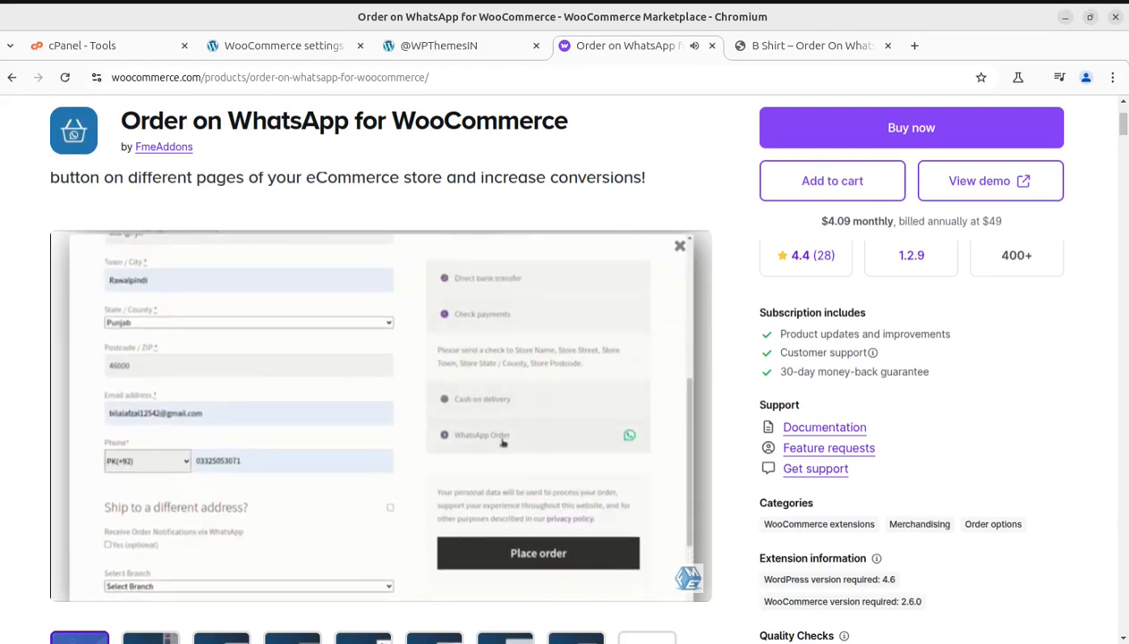
mouse_move(532, 466)
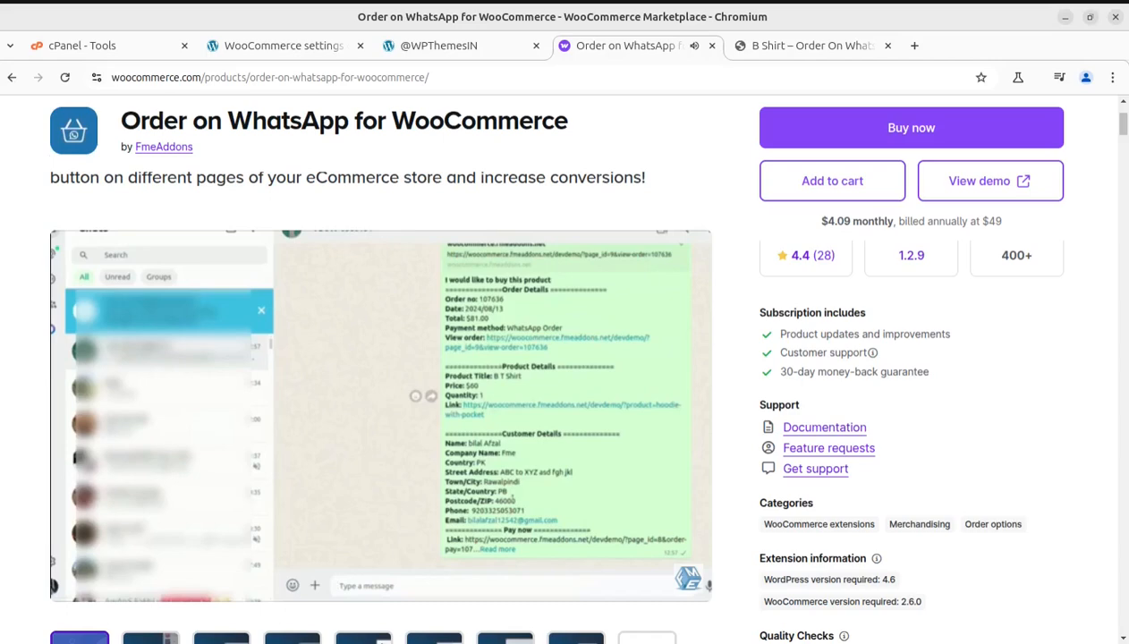
mouse_move(480, 404)
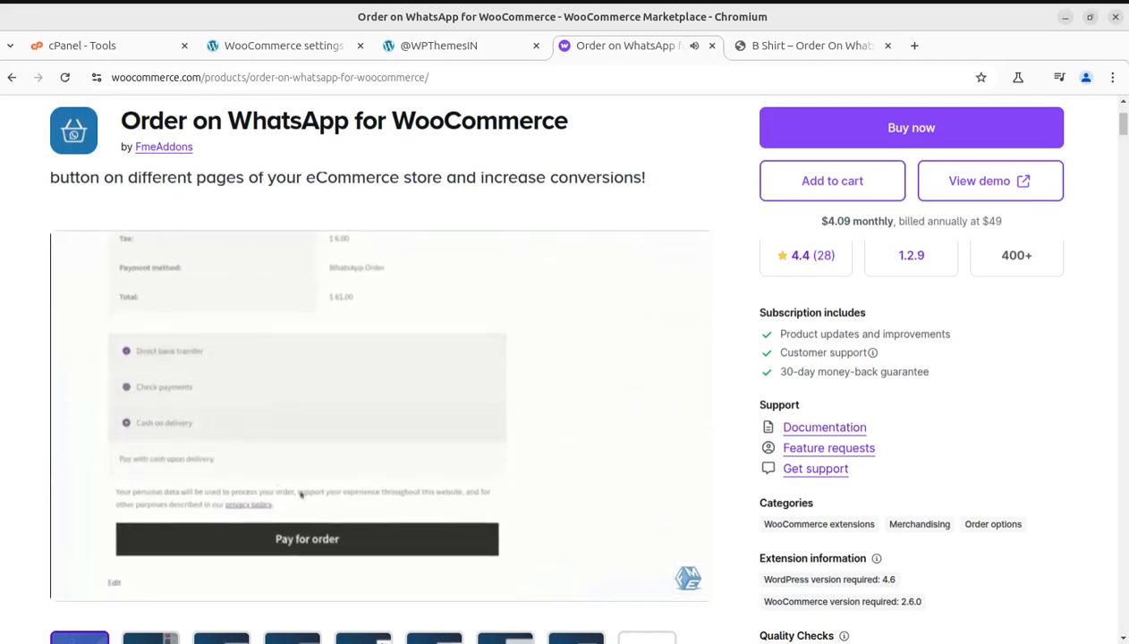
mouse_move(479, 343)
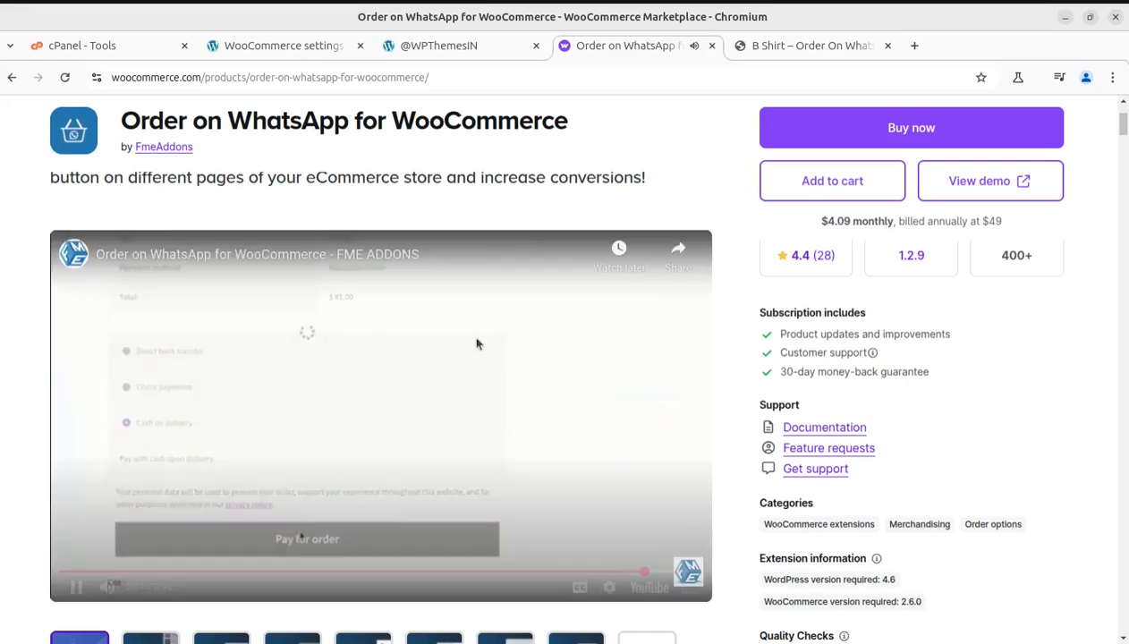
click(605, 571)
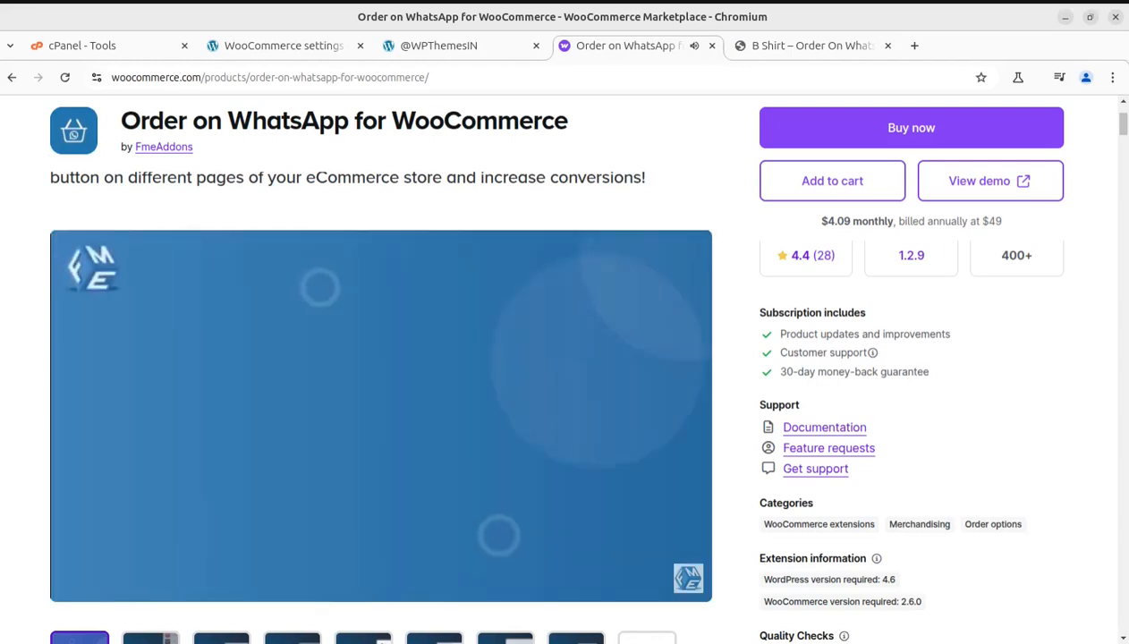
click(500, 296)
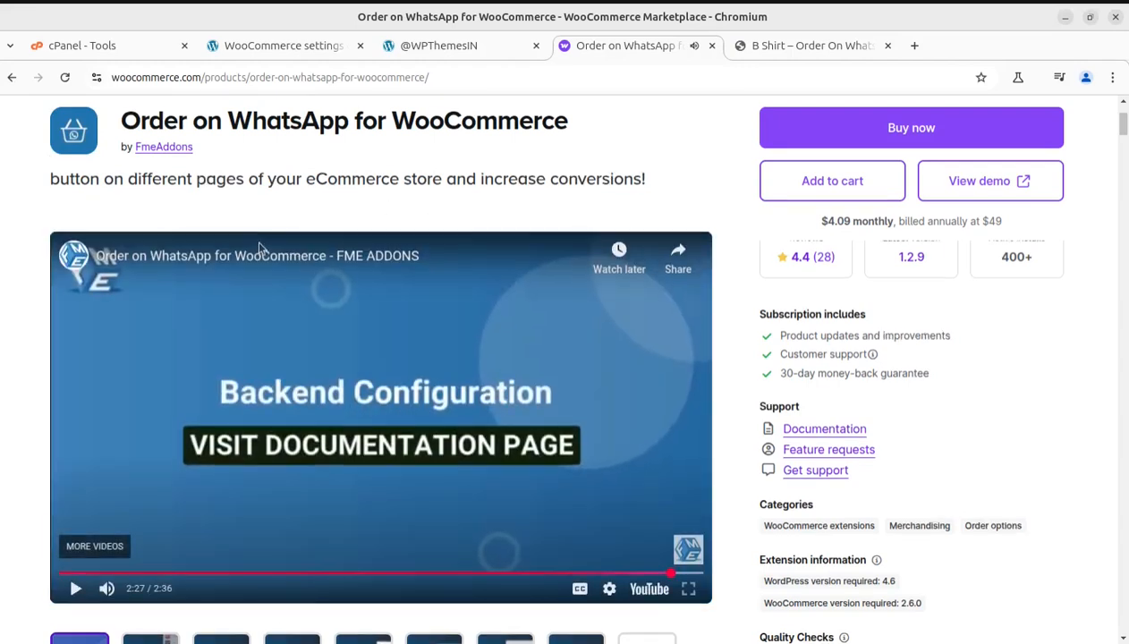
Step: Highlight the extension's title on the marketplace page to point it out, and clear the selection
scroll(243, 248, up, 3)
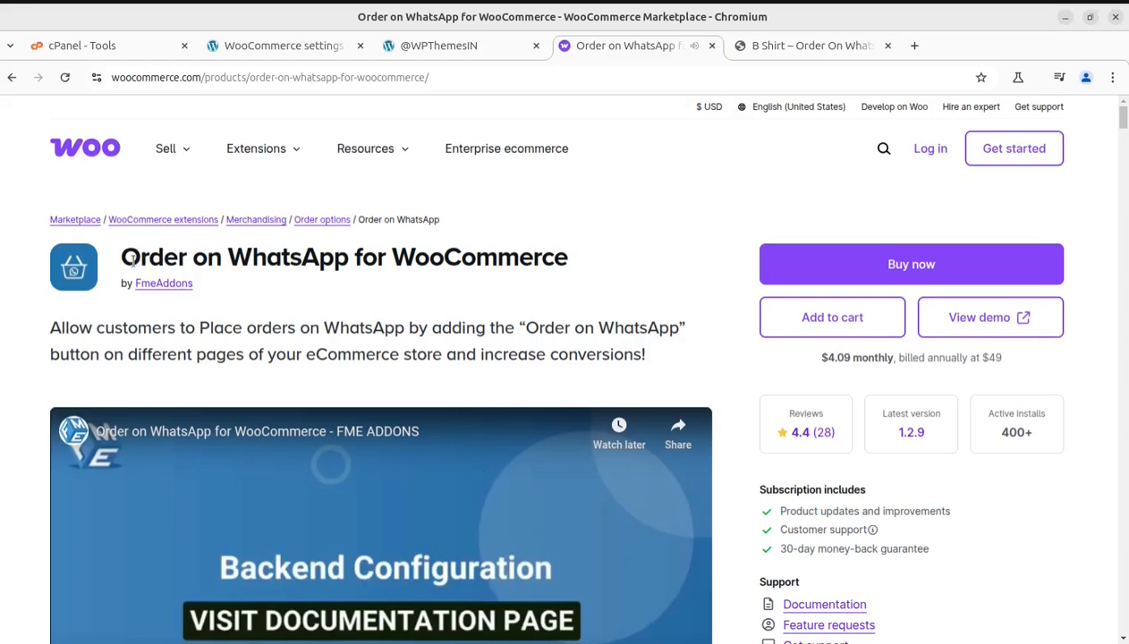
drag(139, 257, 324, 277)
drag(463, 277, 487, 269)
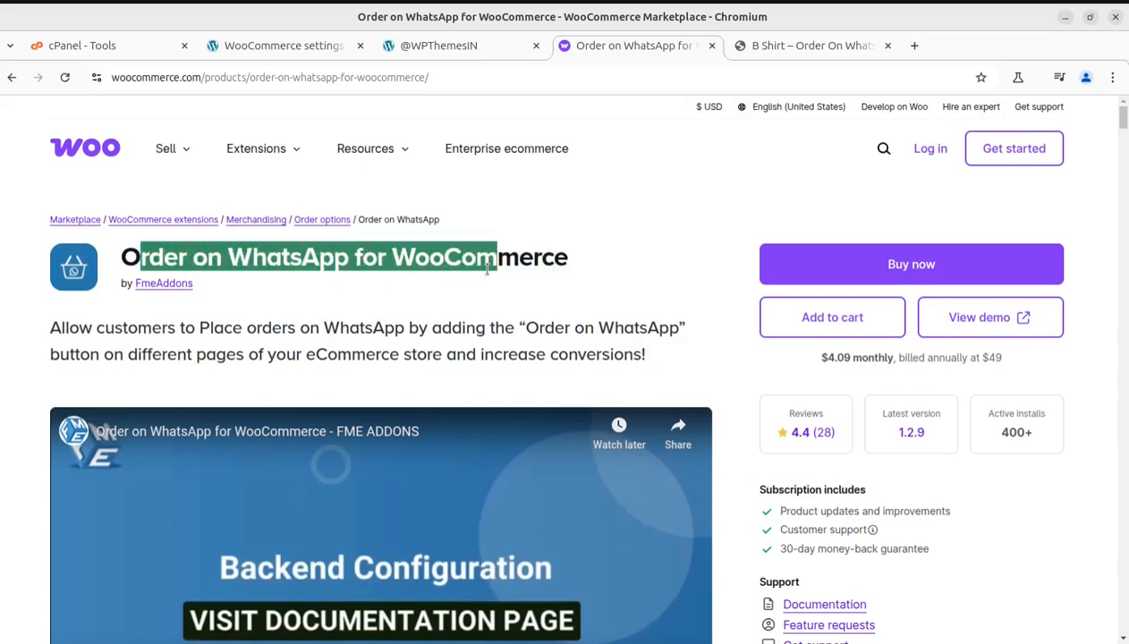
click(381, 289)
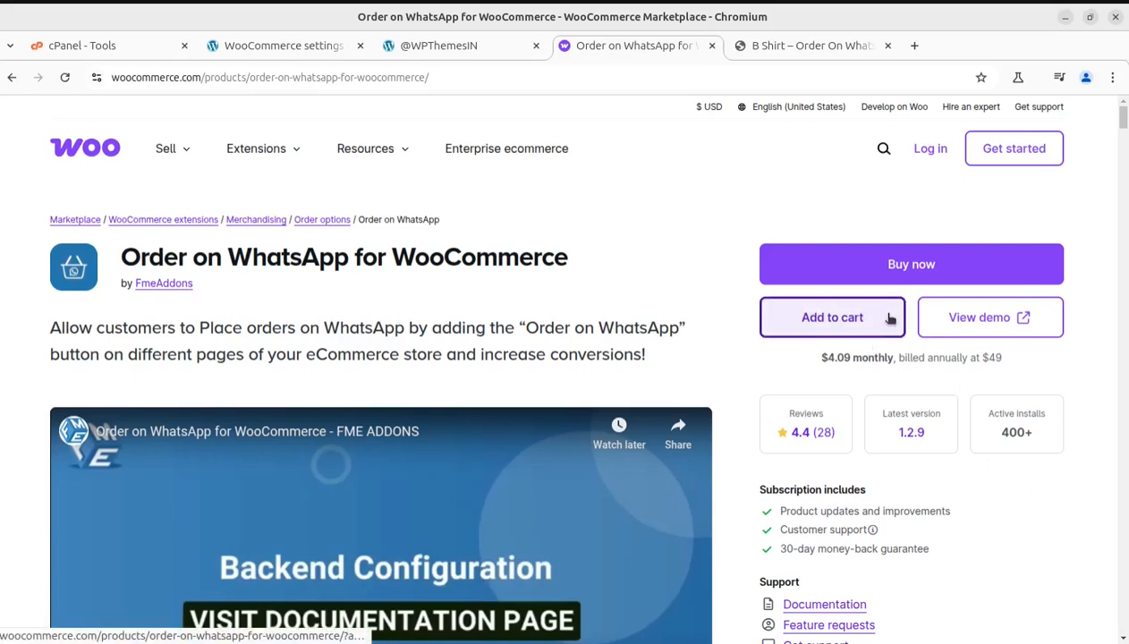
Step: Highlight the annual billing price beneath the extension's purchase options, and clear the selection
scroll(888, 320, down, 3)
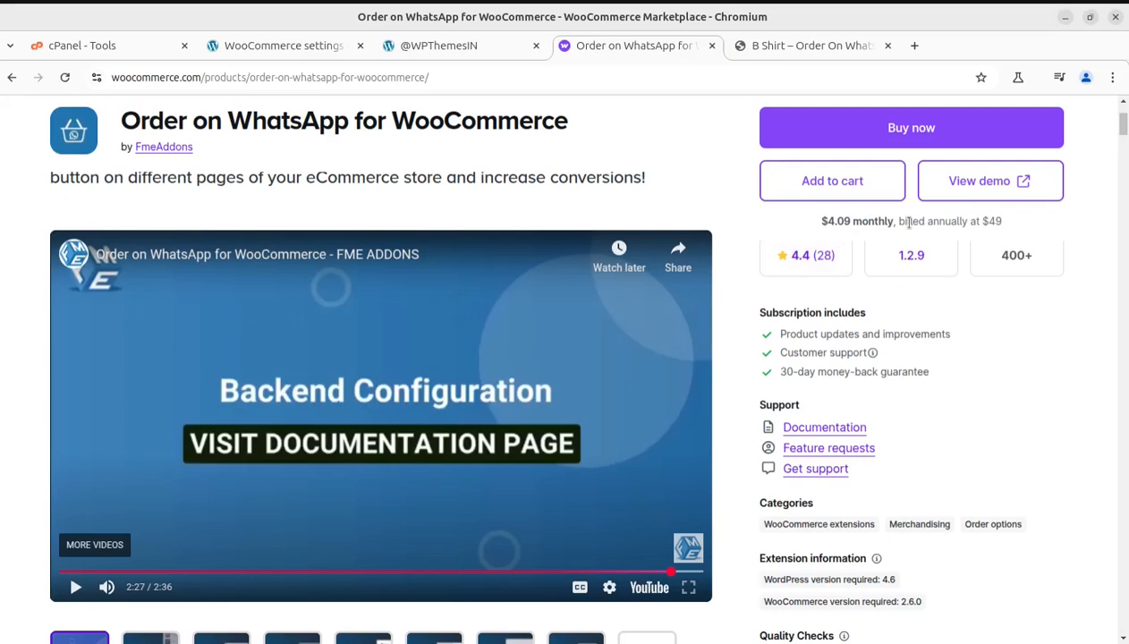
drag(899, 221, 1000, 223)
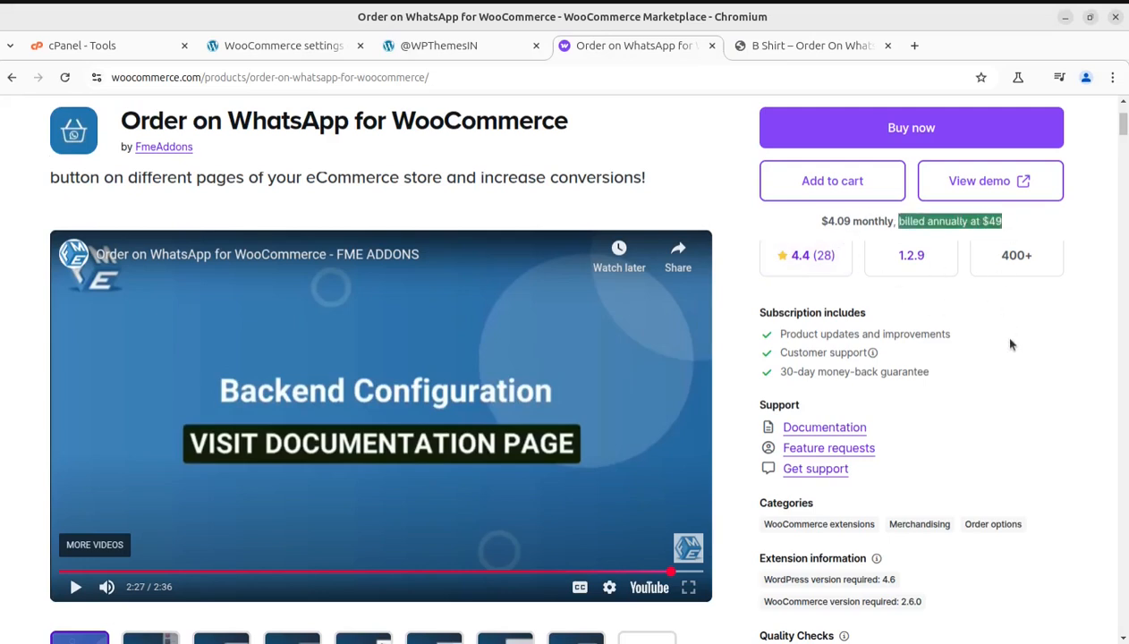
click(1036, 391)
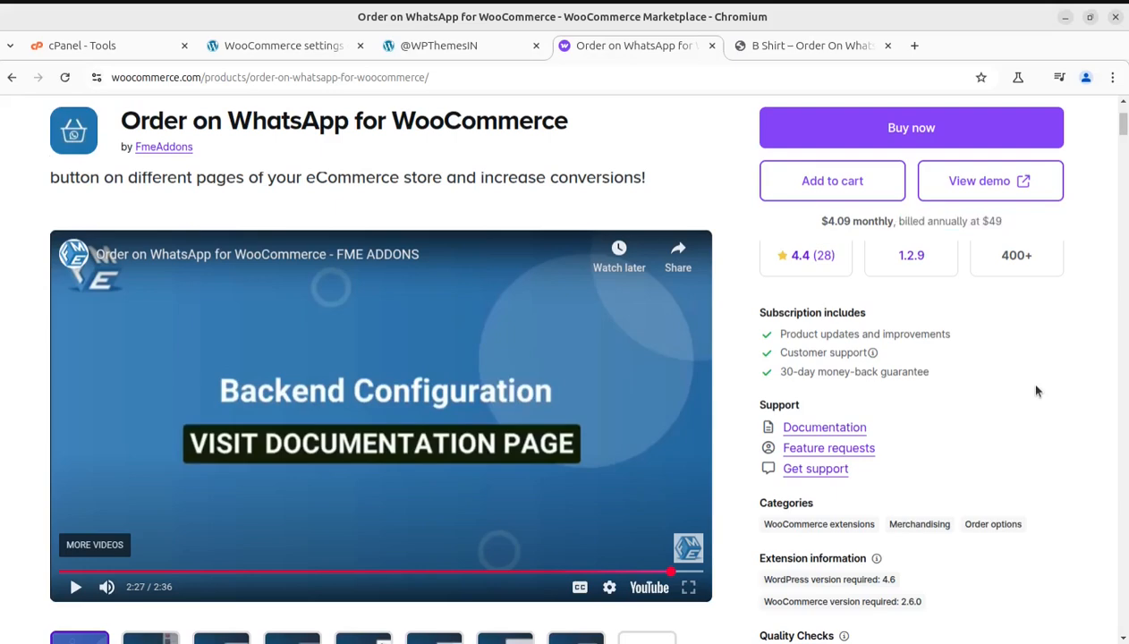
scroll(1035, 391, up, 3)
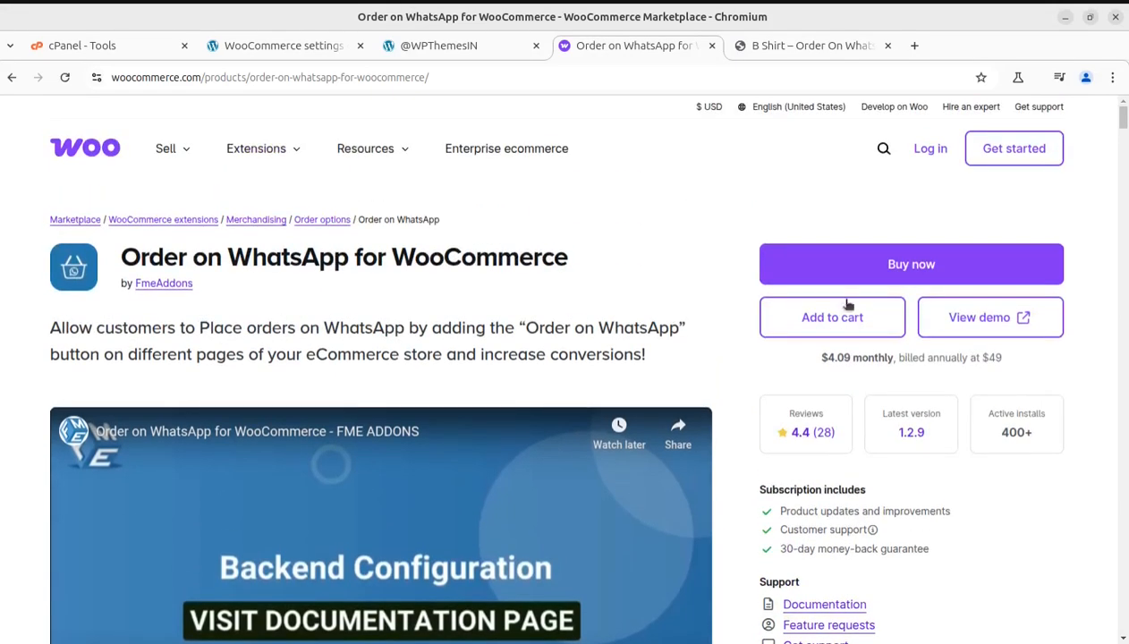
click(432, 49)
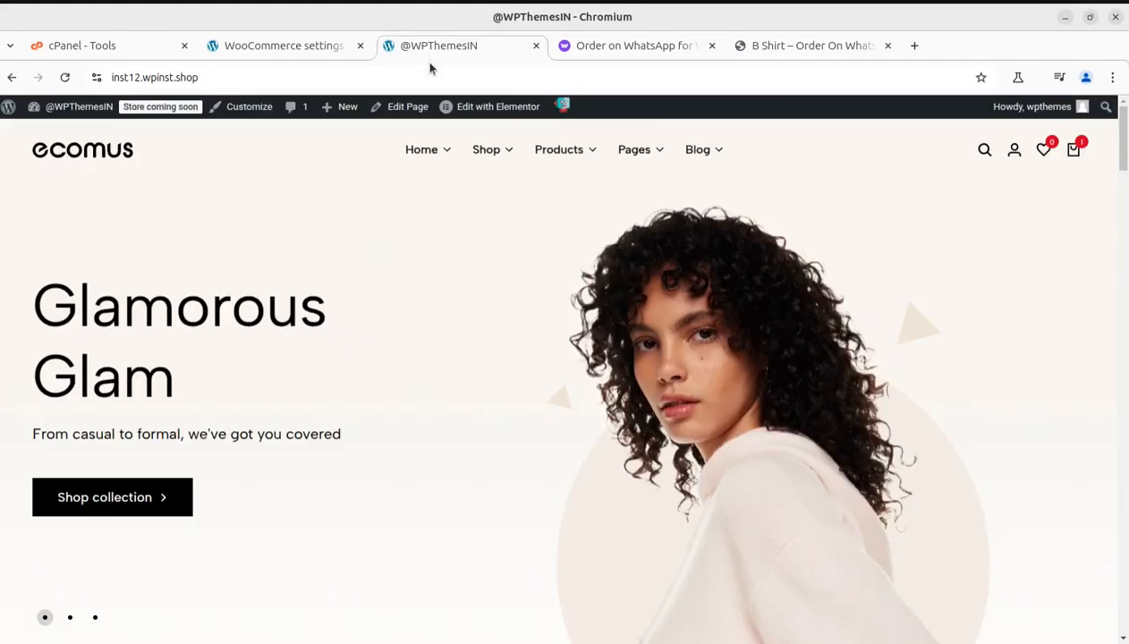
mouse_move(421, 150)
scroll(1049, 554, down, 3)
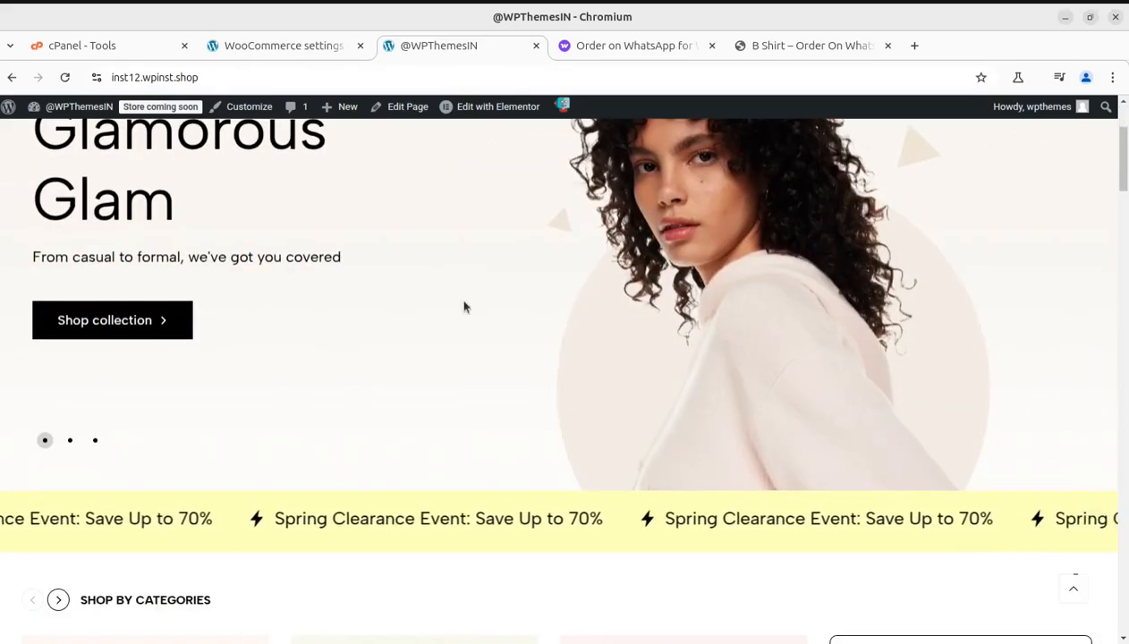
scroll(463, 306, down, 4)
scroll(584, 447, down, 2)
scroll(583, 447, down, 4)
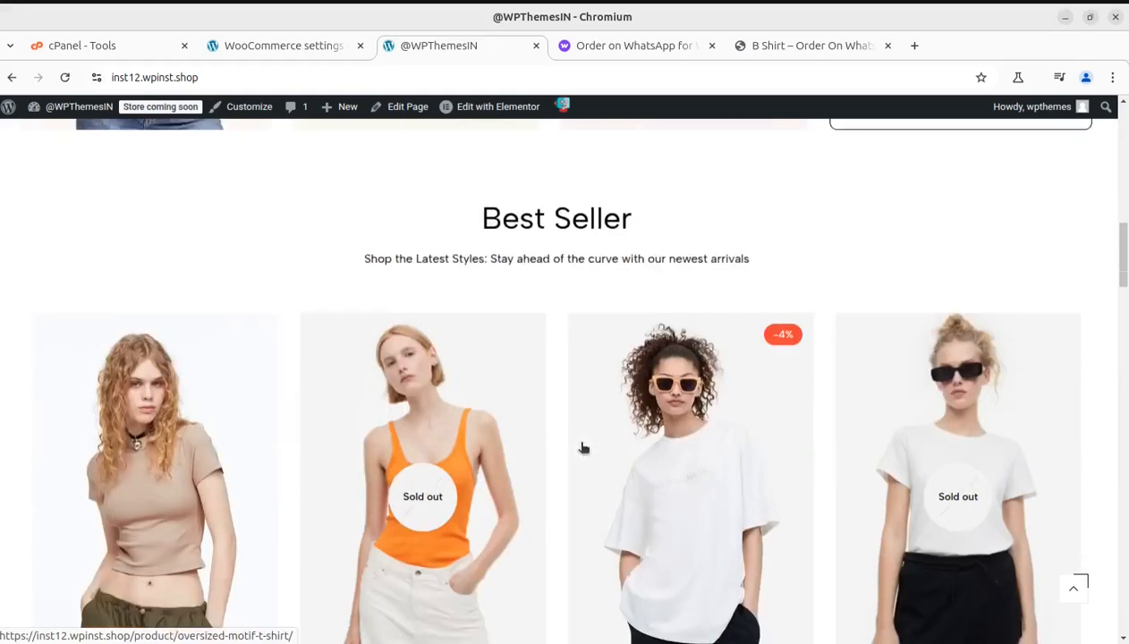
scroll(429, 435, down, 3)
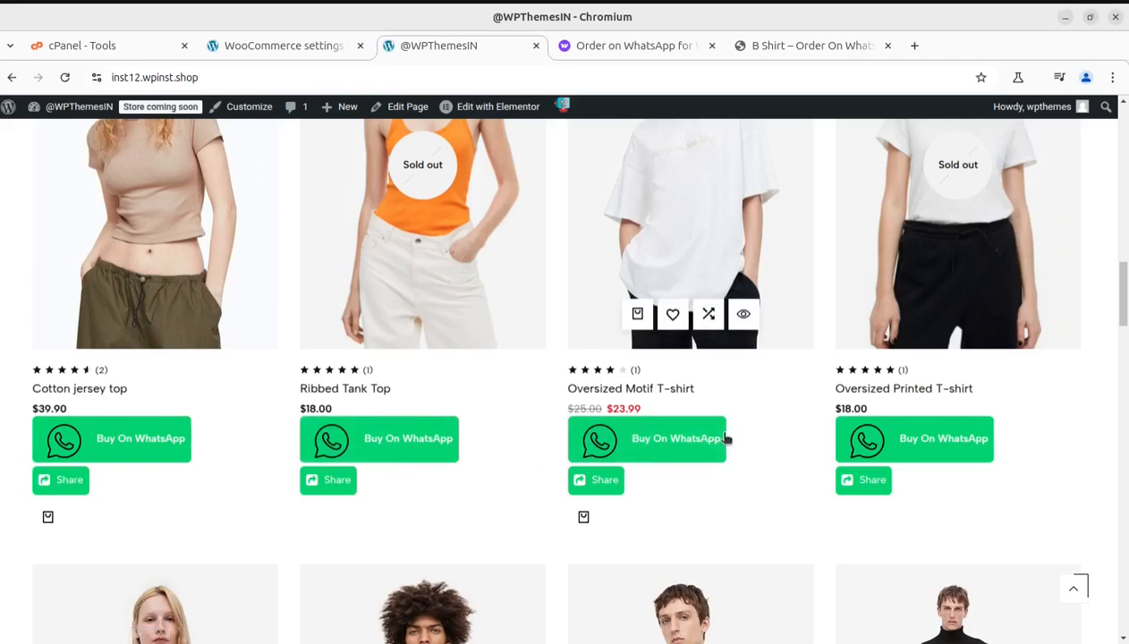
Step: Open the WhatsApp order form for the Oversized Motif T-shirt, examine its billing, phone and order options, and close it
click(625, 450)
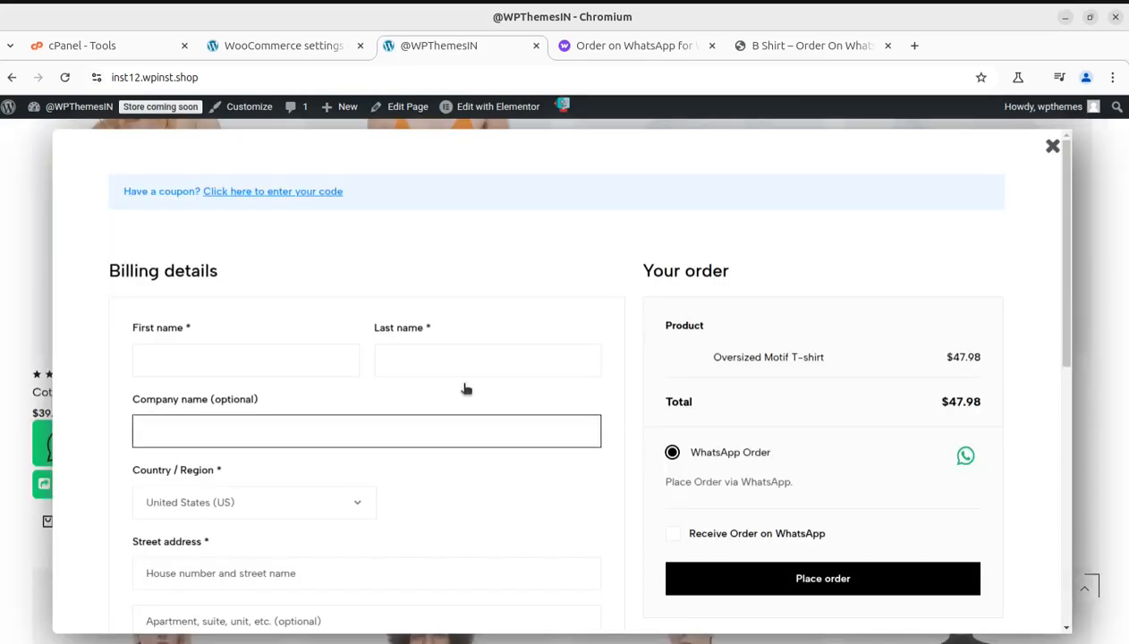
scroll(467, 385, down, 6)
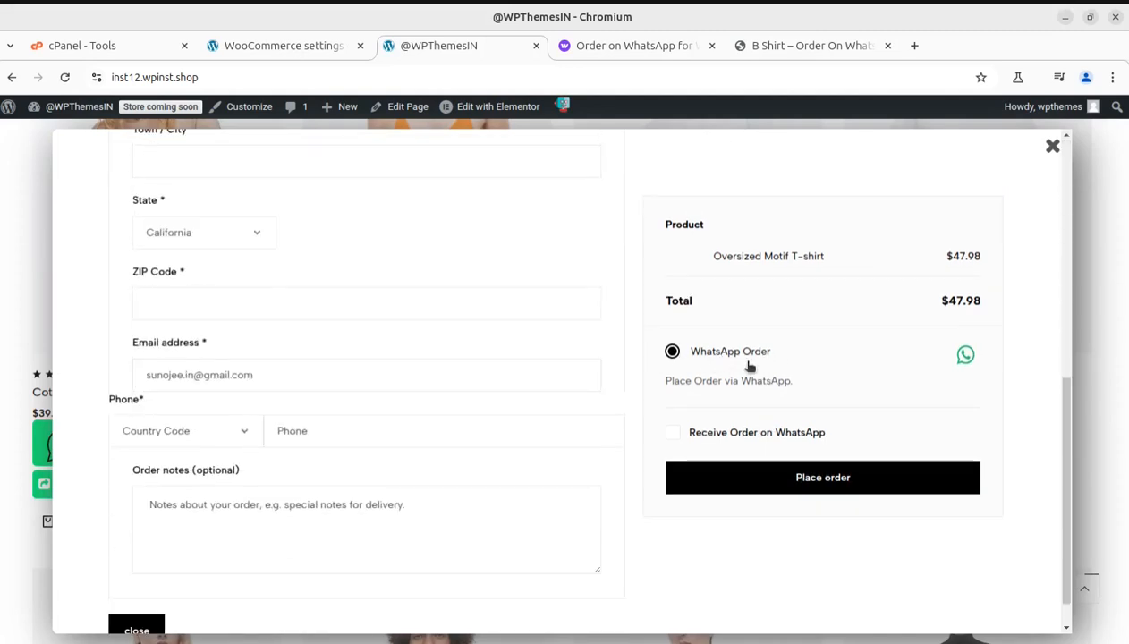
click(407, 425)
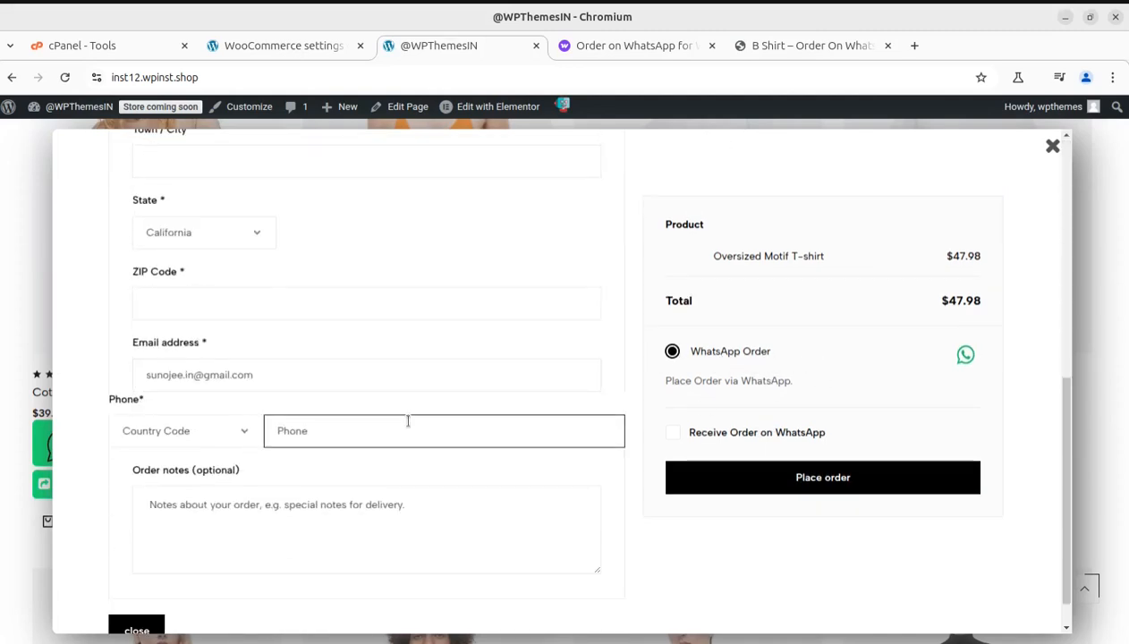
click(875, 482)
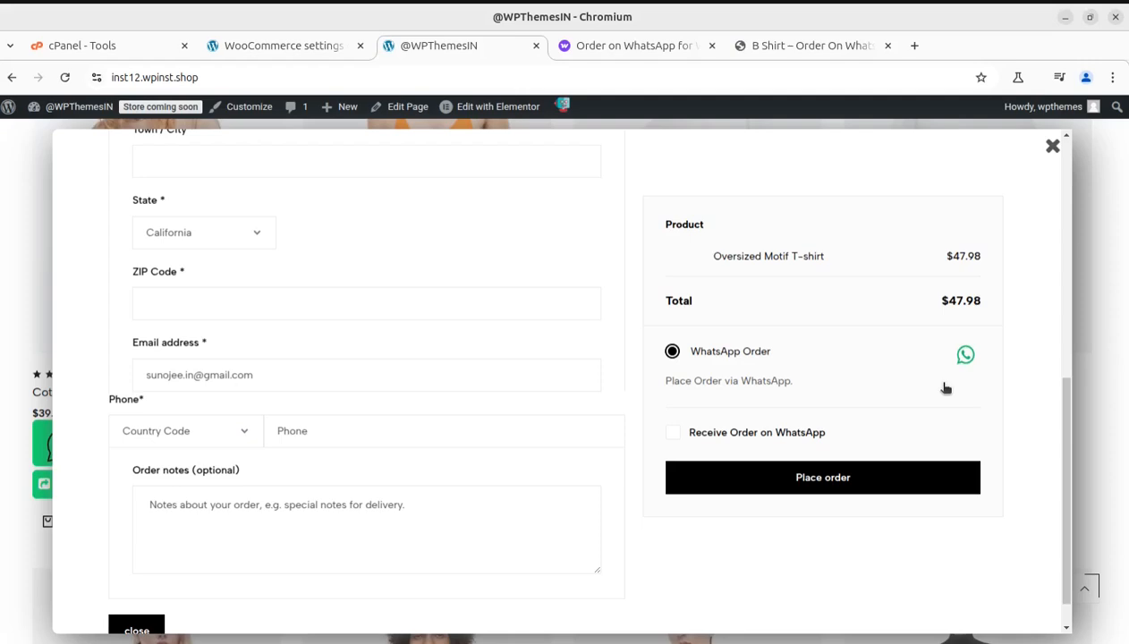
click(1053, 147)
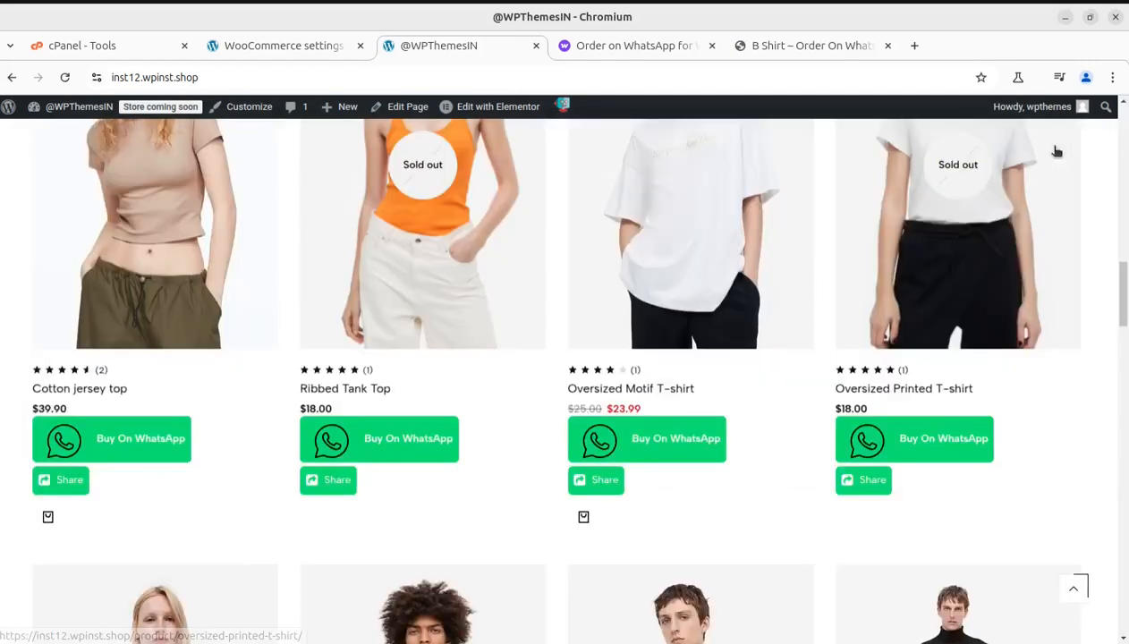
Step: Switch to the WordPress admin, open the list of installed plugins and locate Order On WhatsApp for woocommerce
click(274, 49)
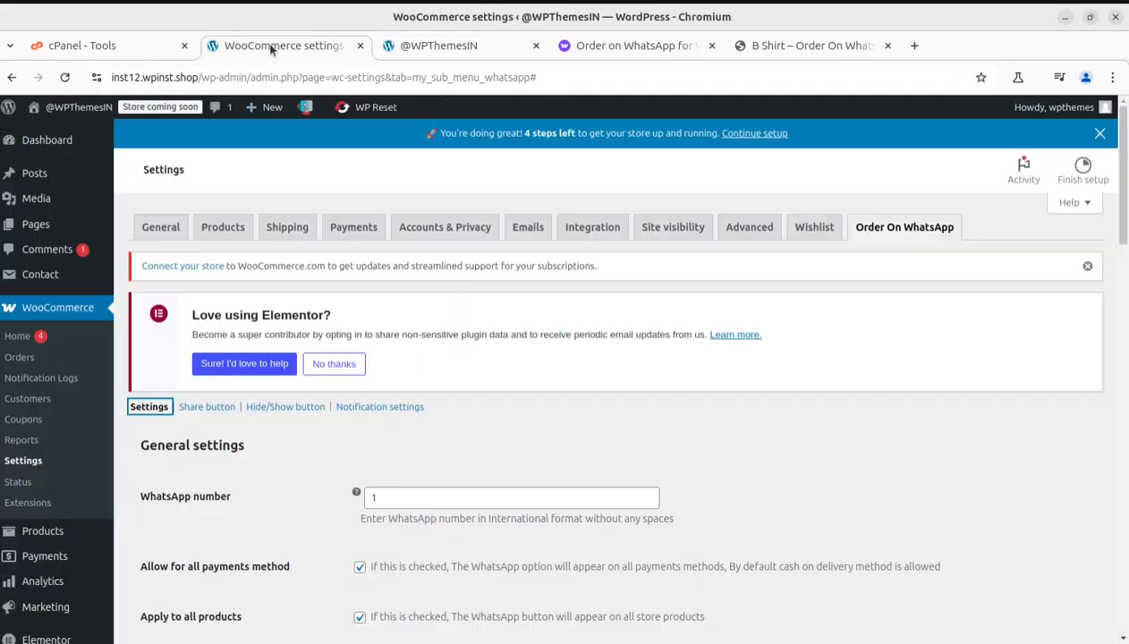
scroll(270, 466, down, 2)
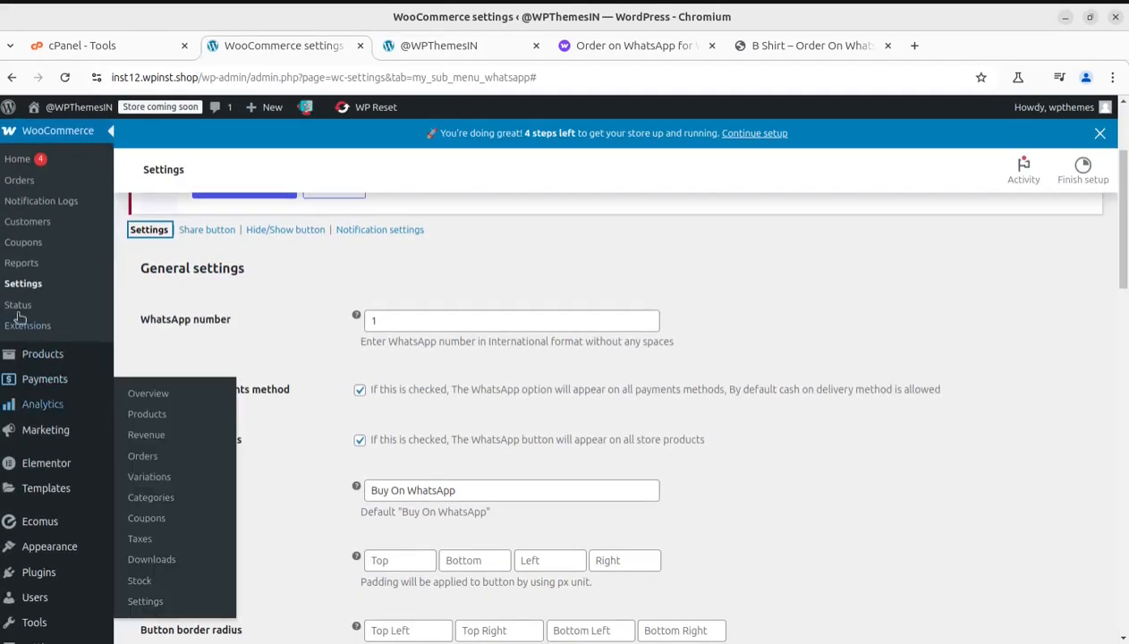
mouse_move(41, 572)
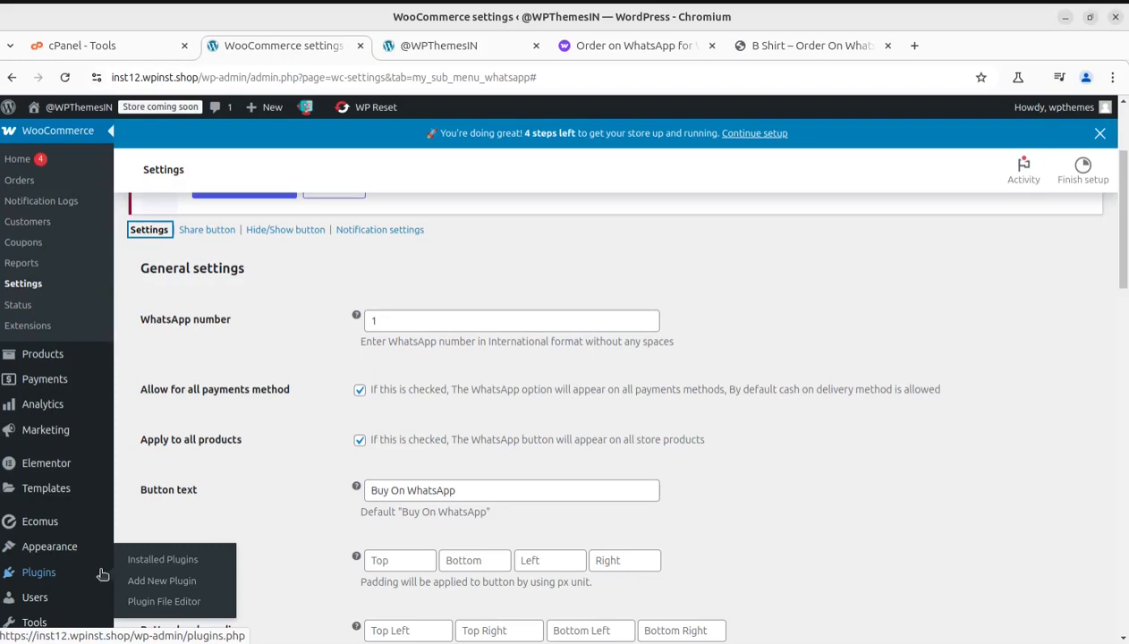
click(161, 562)
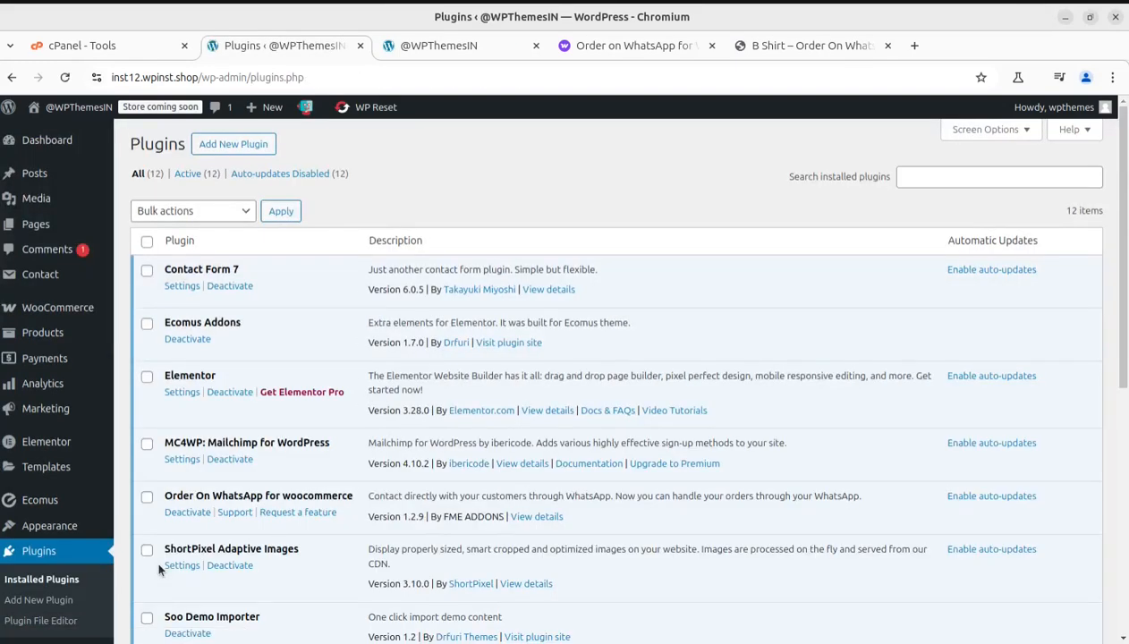
scroll(386, 521, down, 3)
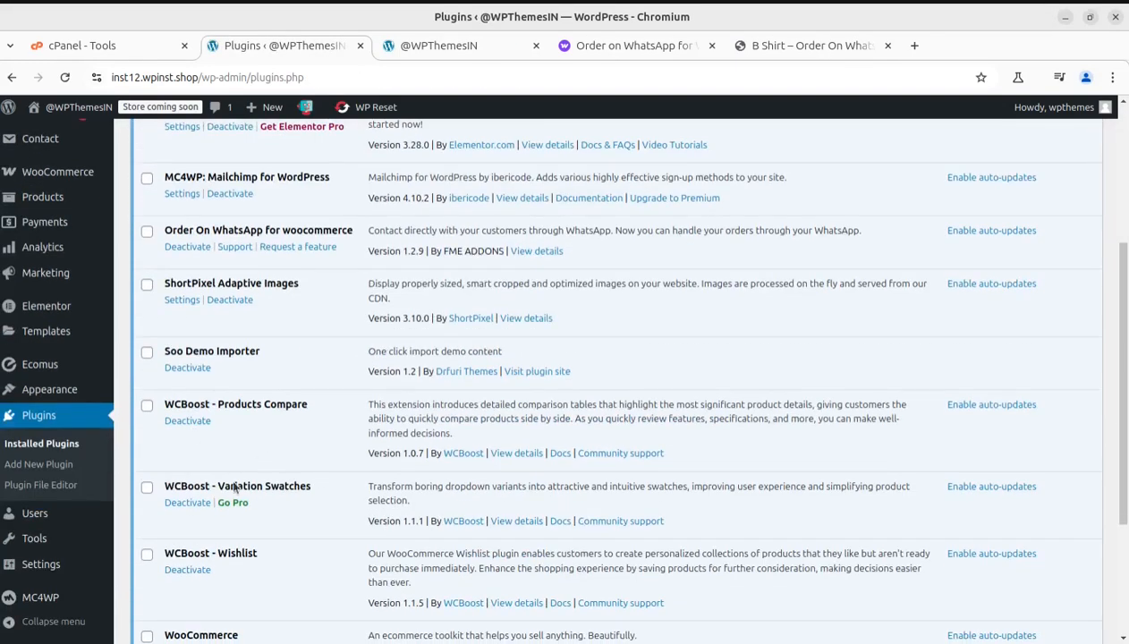
scroll(225, 537, down, 3)
scroll(229, 537, up, 2)
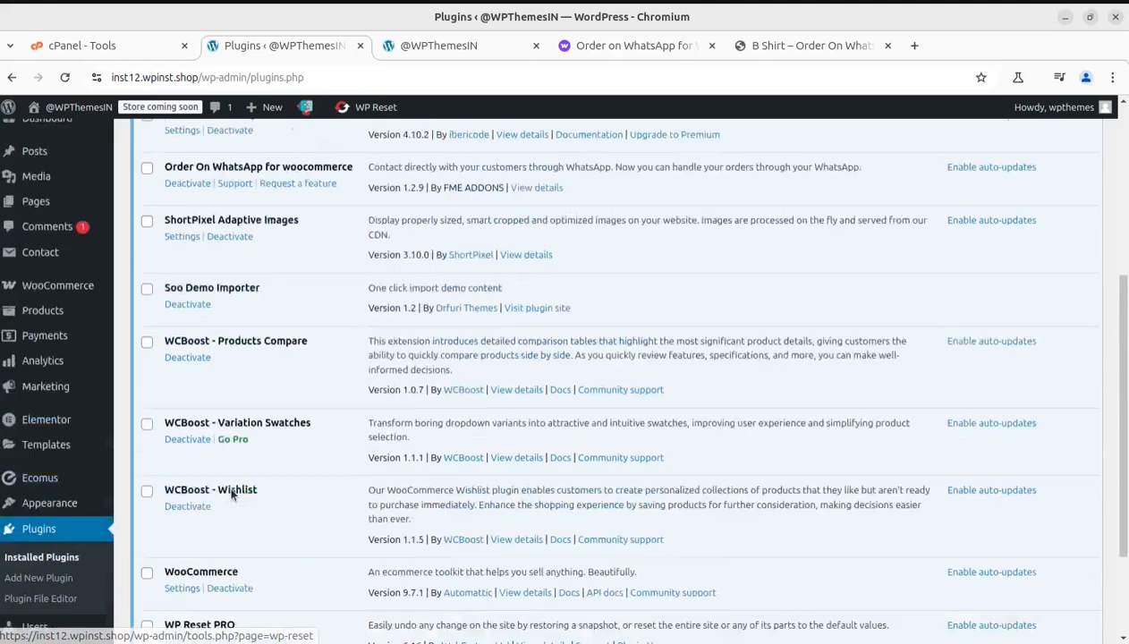
scroll(230, 488, up, 1)
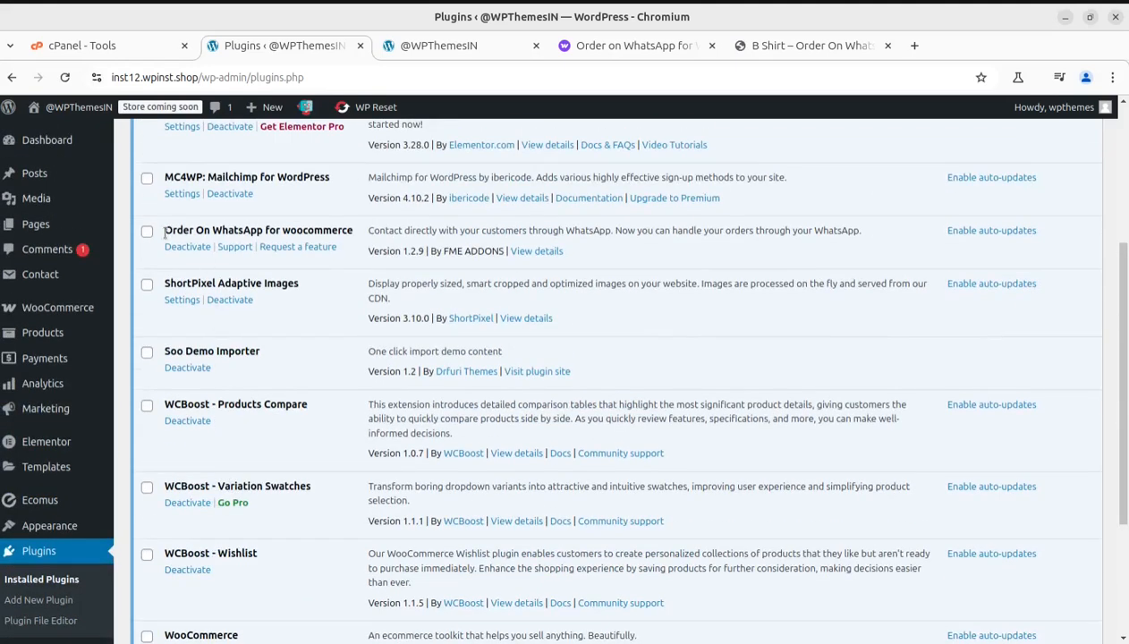
Step: Highlight the Order On WhatsApp plugin's name and its developer FME ADDONS, and bring up the extension's marketplace page
drag(165, 230, 359, 252)
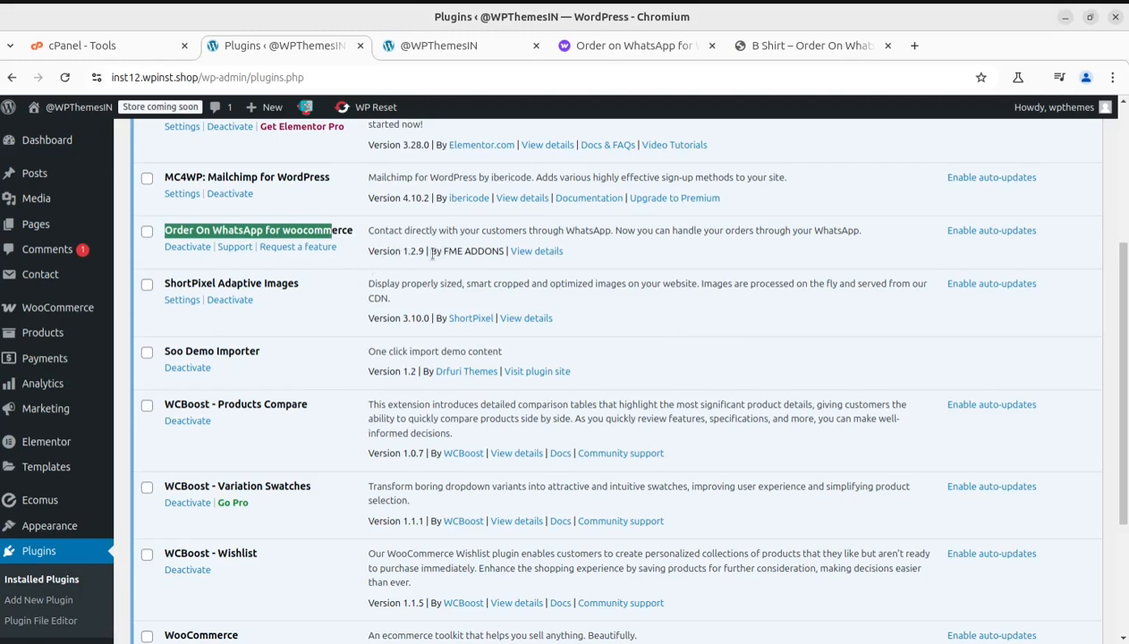
drag(444, 252, 506, 251)
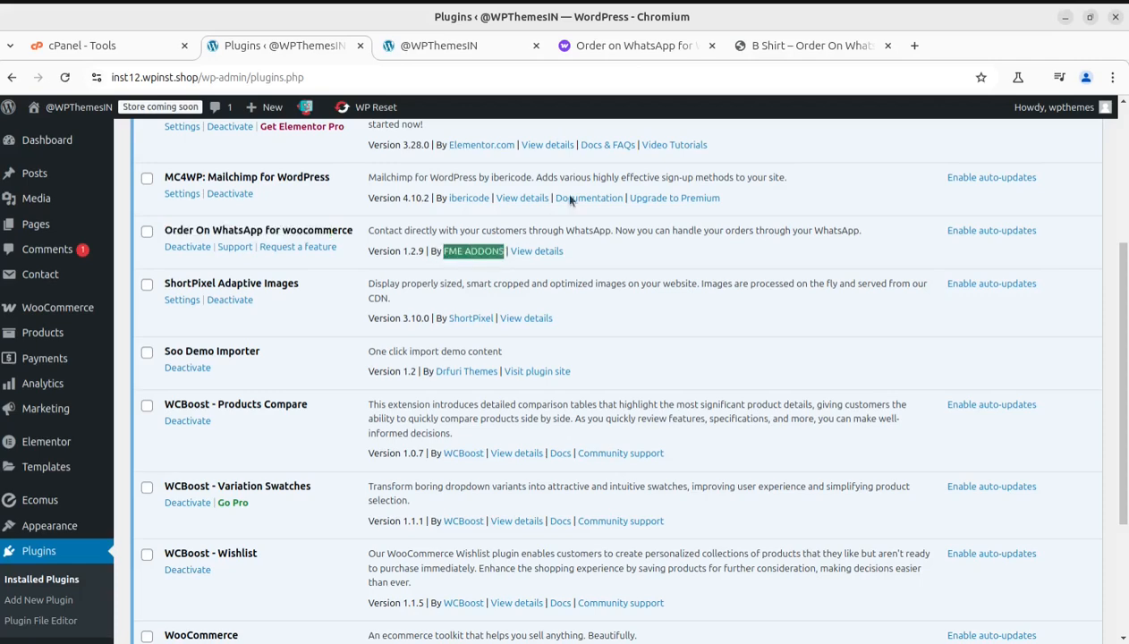
click(609, 48)
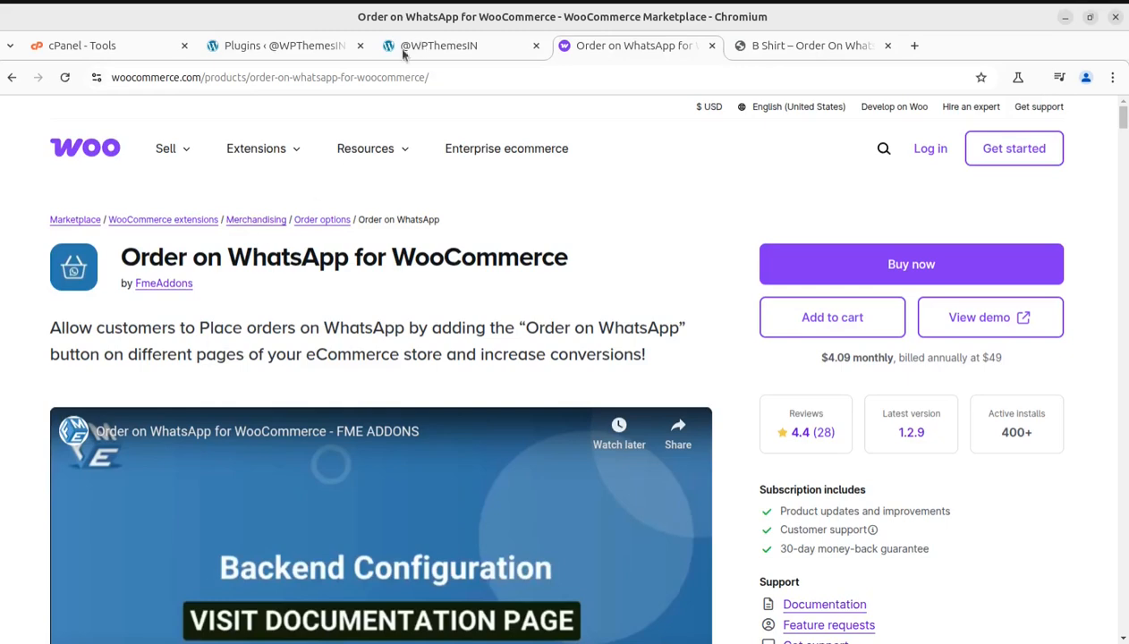
Step: Return to the WordPress admin and open the Order On WhatsApp section of the WooCommerce settings
click(293, 51)
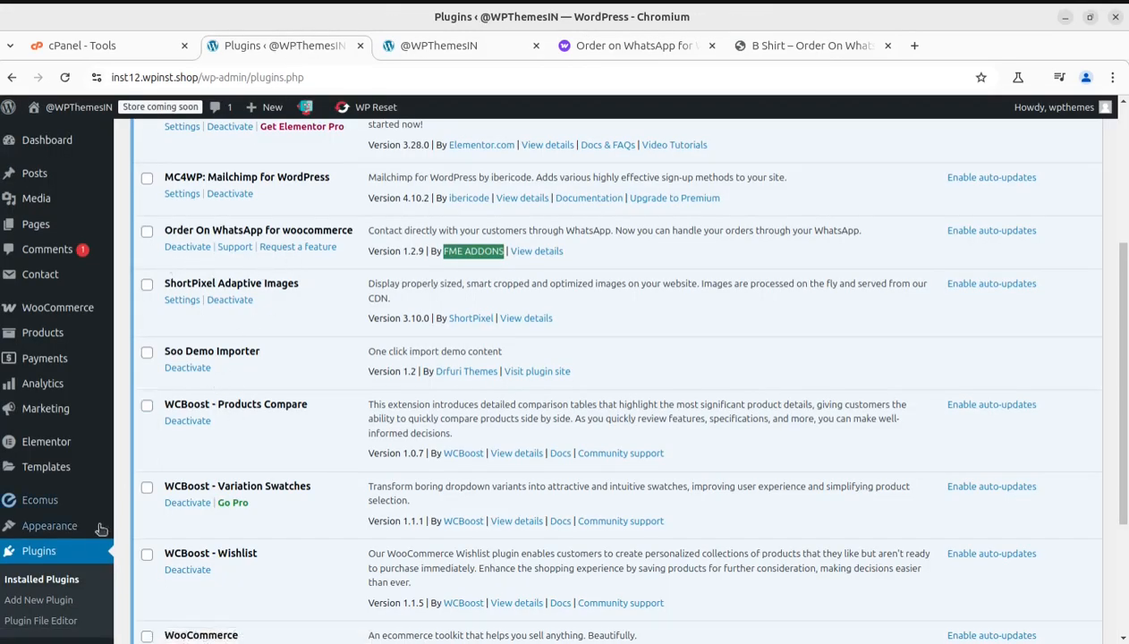
mouse_move(31, 309)
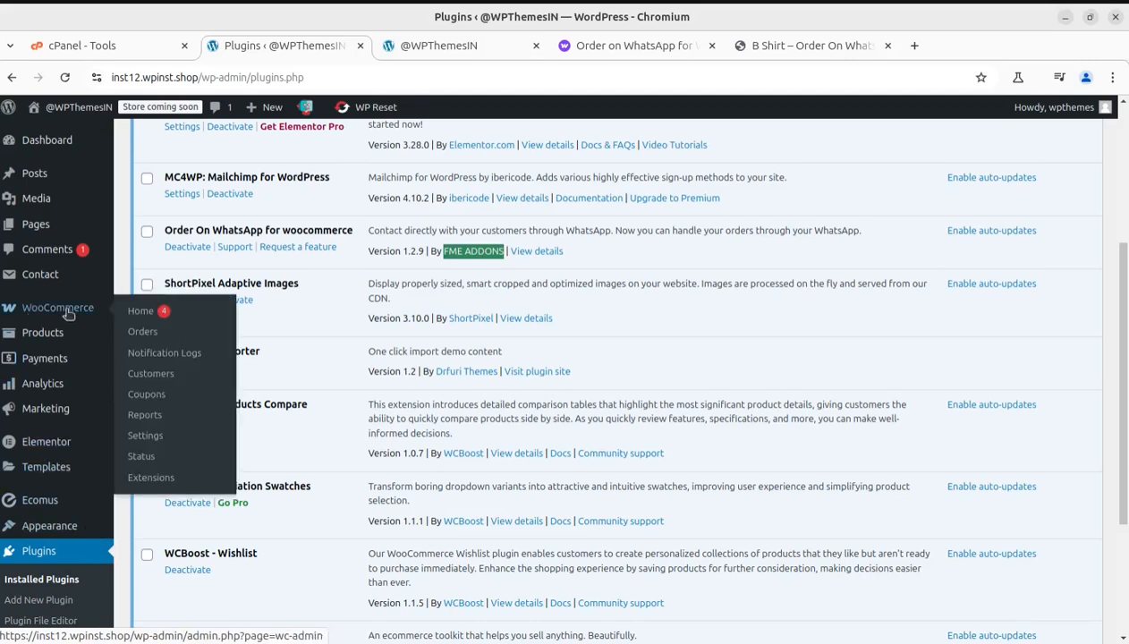
mouse_move(40, 329)
click(138, 437)
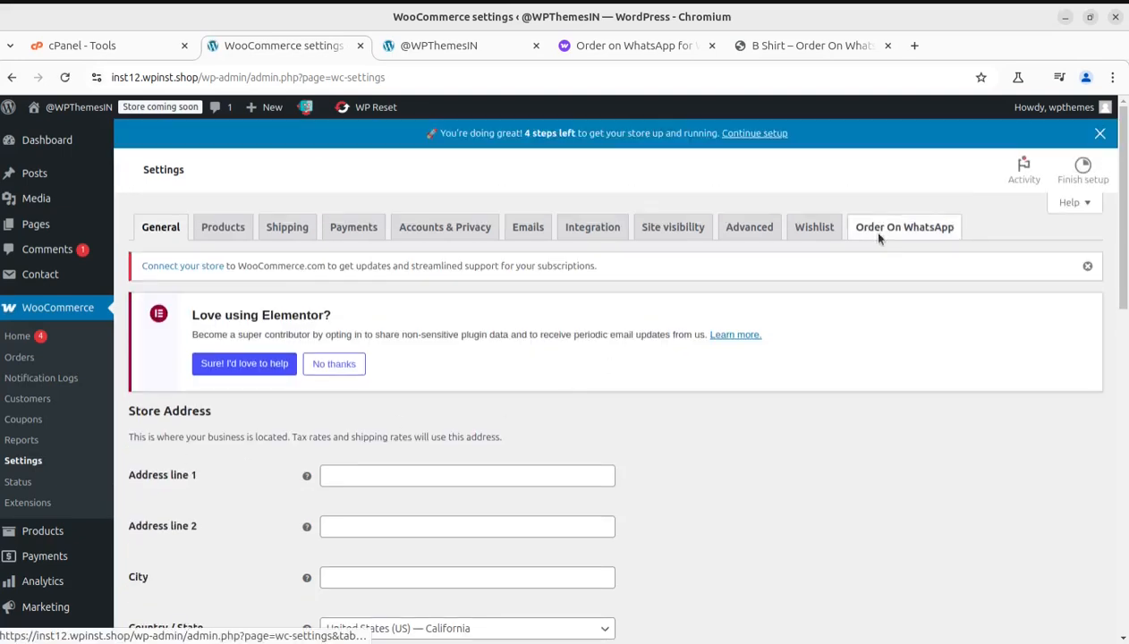
click(867, 230)
Step: Highlight the WhatsApp number label in the general settings and point out its input
scroll(495, 495, down, 3)
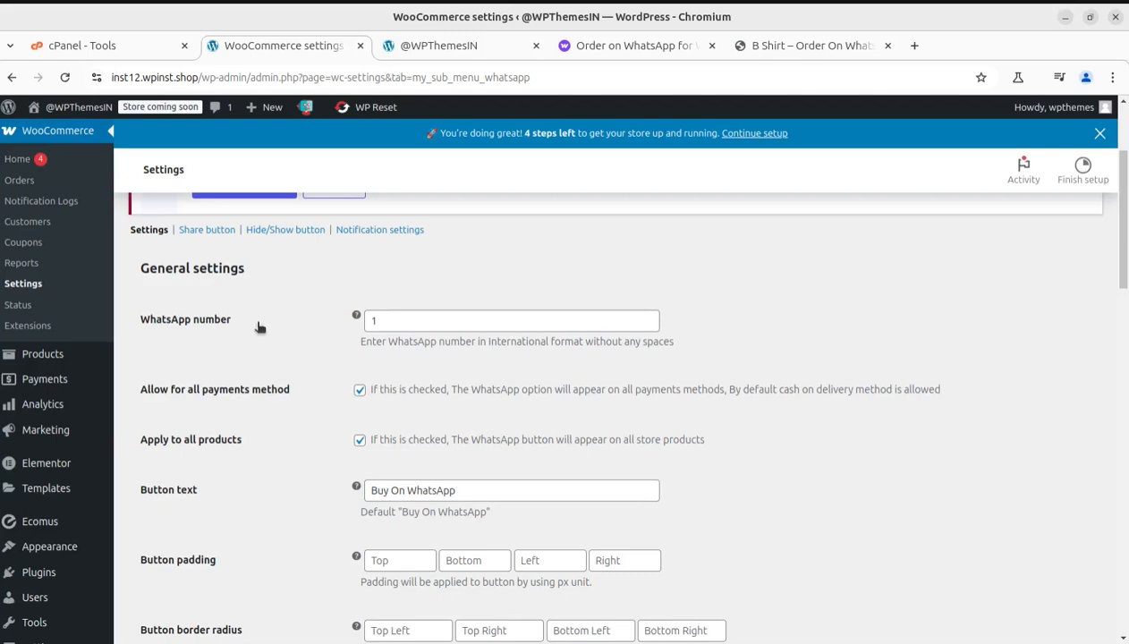
drag(259, 325, 142, 328)
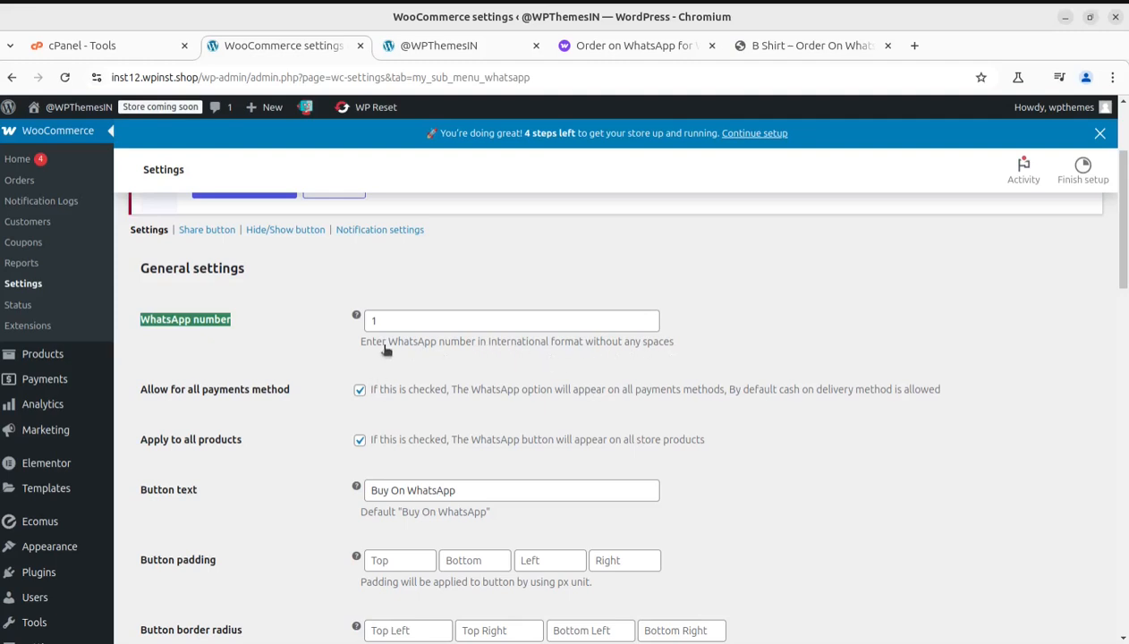
mouse_move(356, 313)
Step: Disable Apply to all products to show the product targeting fields, and enable it again
scroll(192, 434, down, 2)
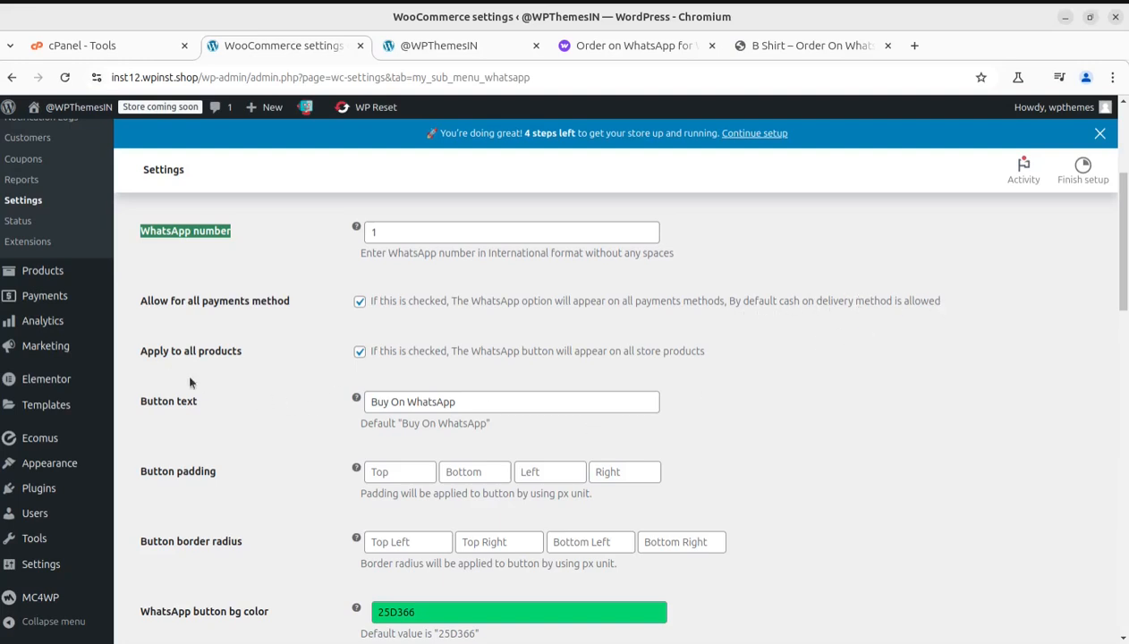
click(360, 352)
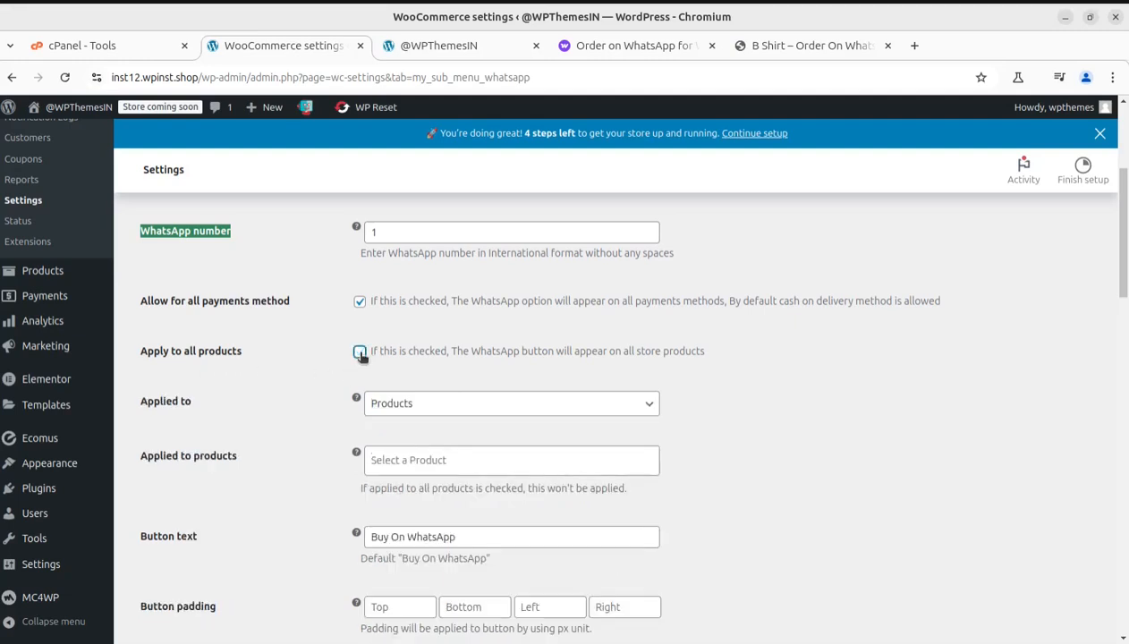
click(360, 353)
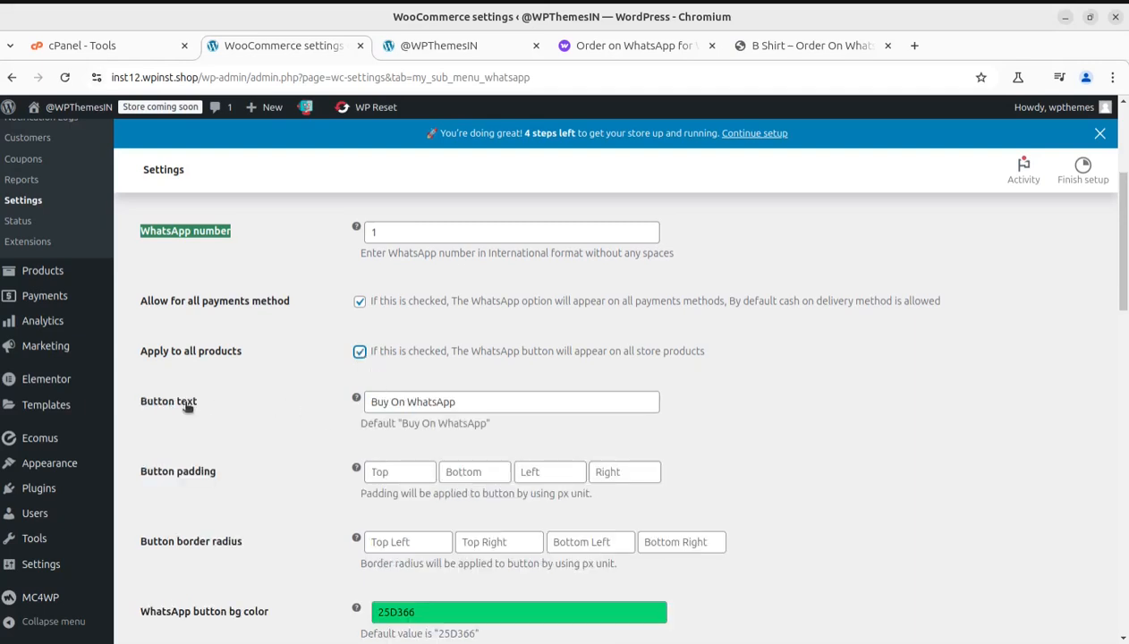
Step: Examine the WhatsApp button's text, padding, color, border, width and icon settings, and view the Place buttons choices
scroll(488, 397, down, 2)
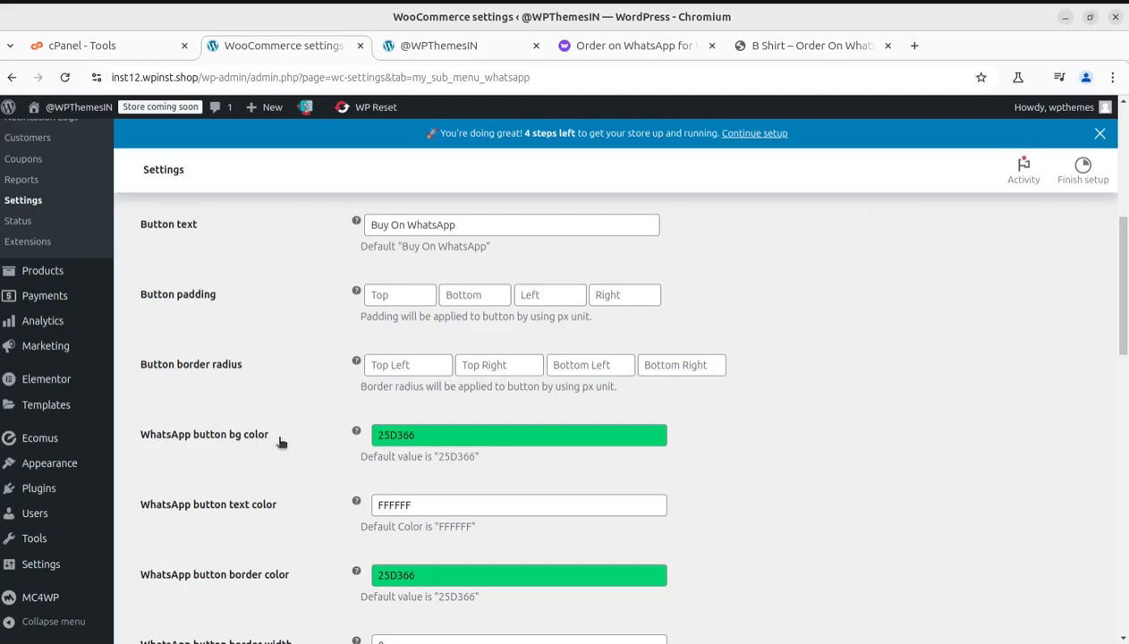
scroll(281, 442, down, 2)
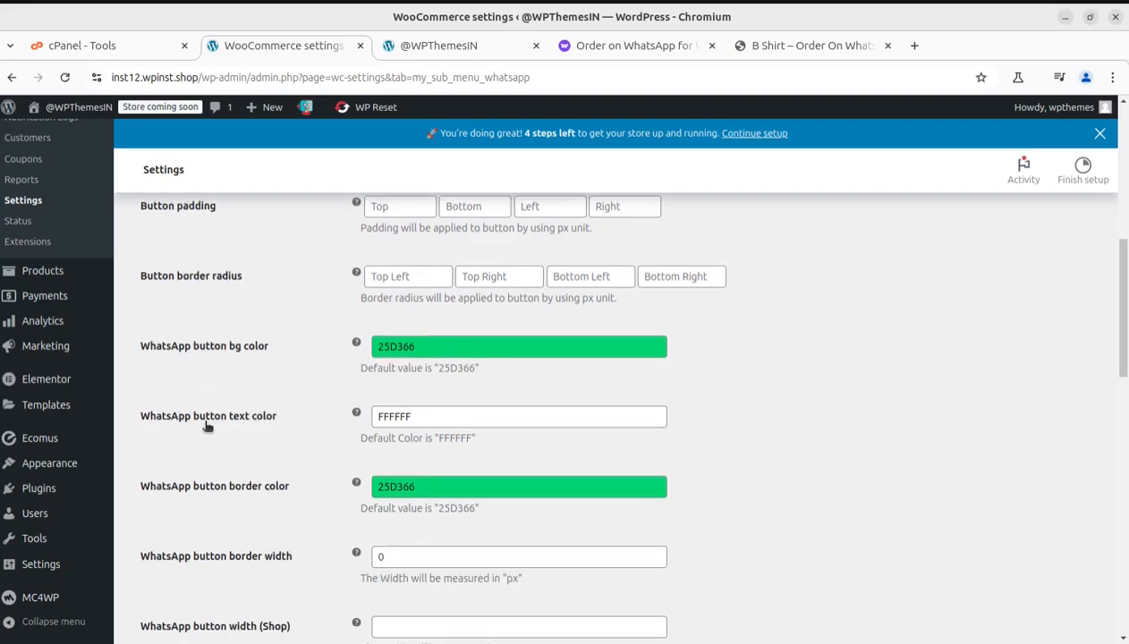
scroll(259, 424, down, 4)
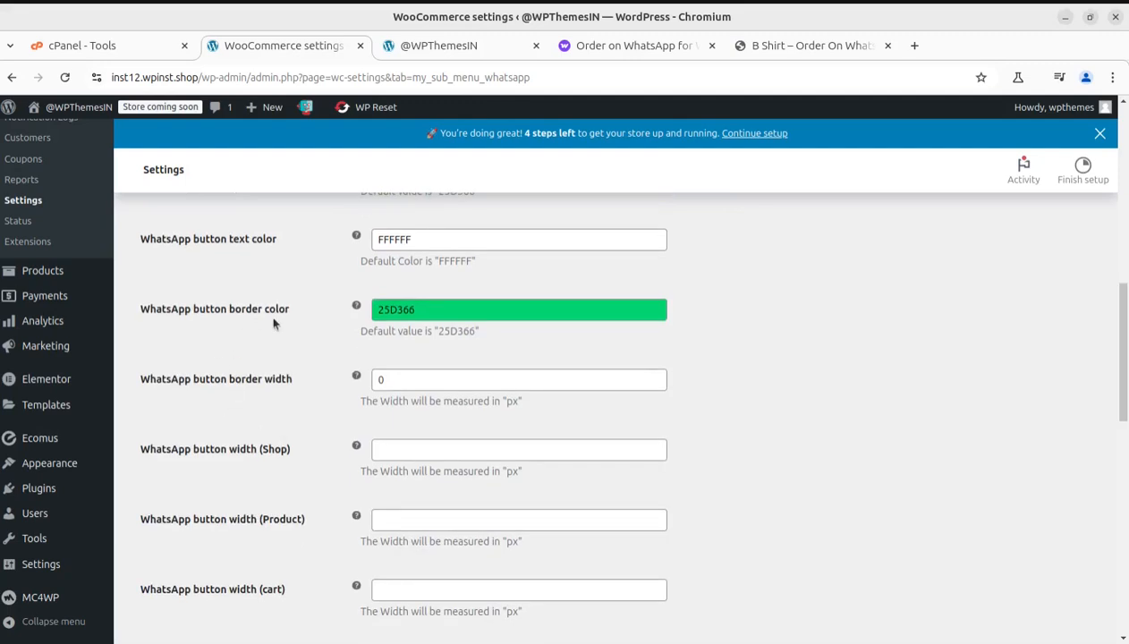
scroll(305, 452, down, 2)
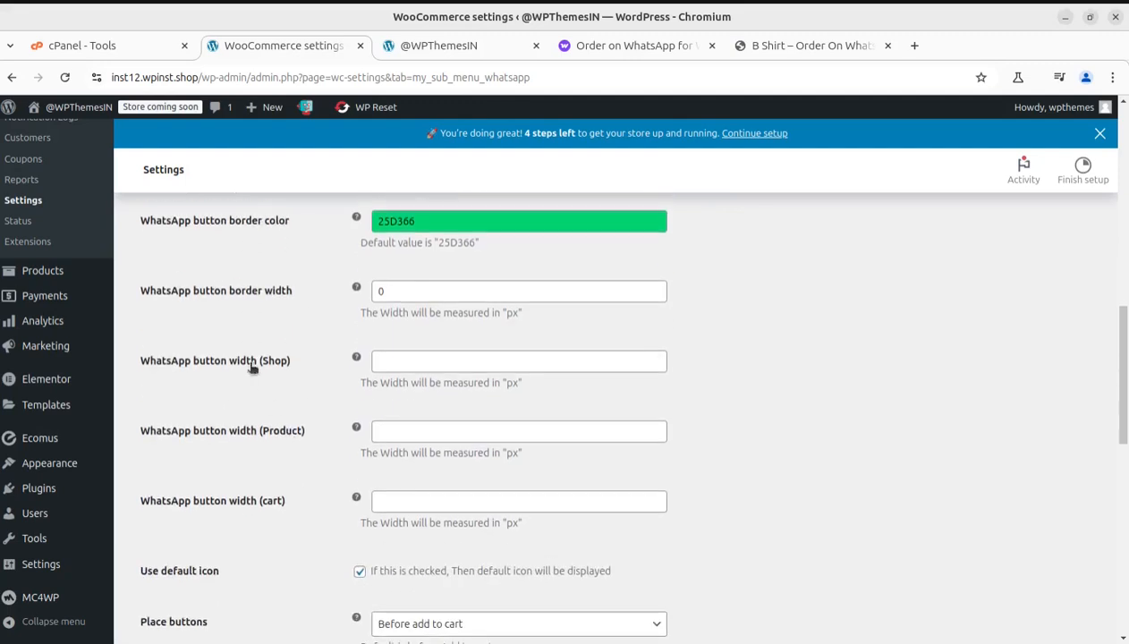
scroll(245, 561, down, 4)
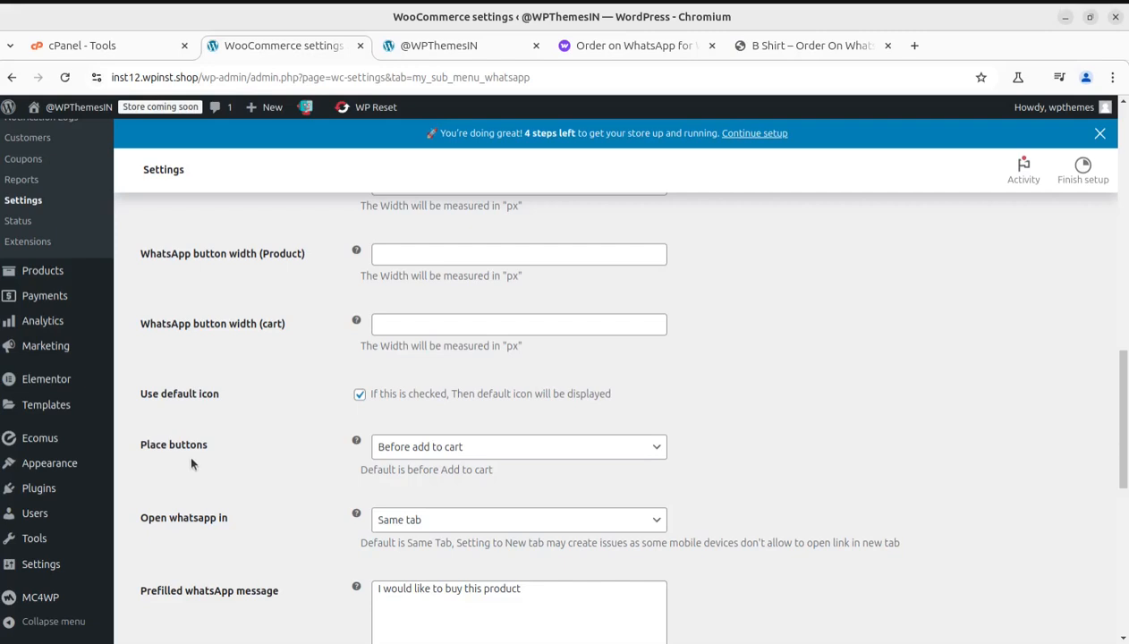
click(535, 452)
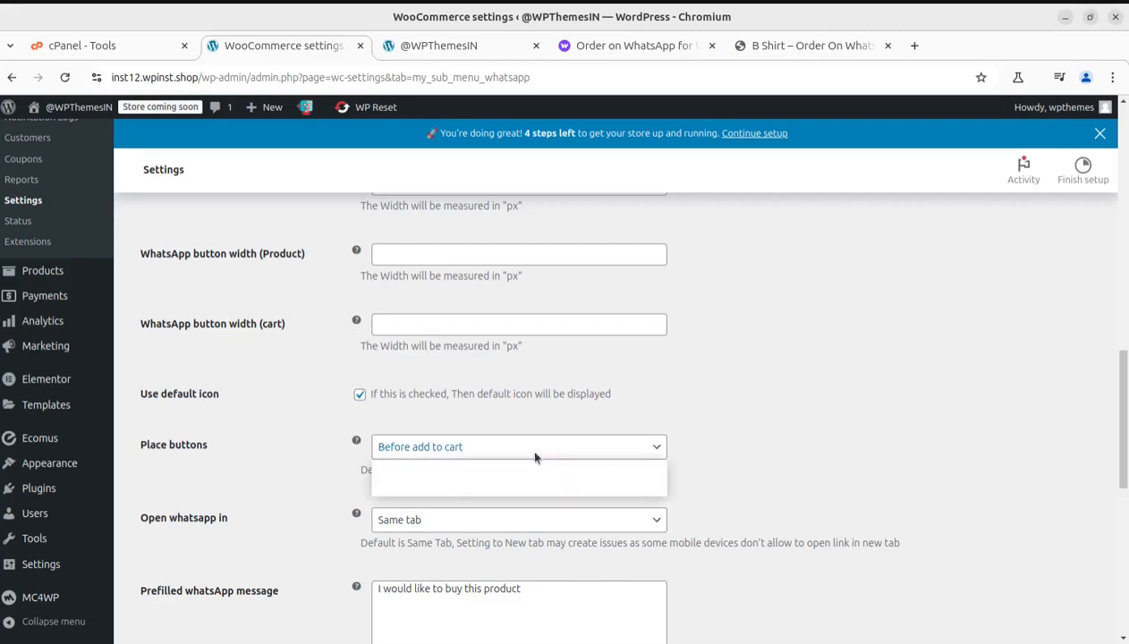
click(784, 406)
Step: View the choices for where WhatsApp opens, and close the list without changing the selection
scroll(191, 547, down, 3)
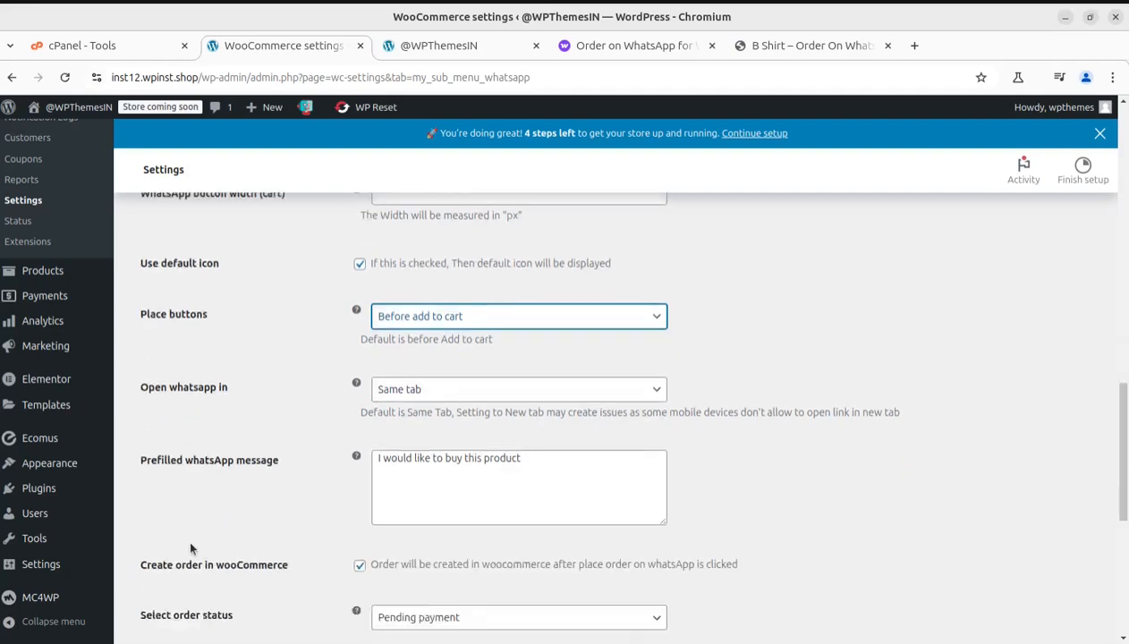
scroll(190, 548, down, 1)
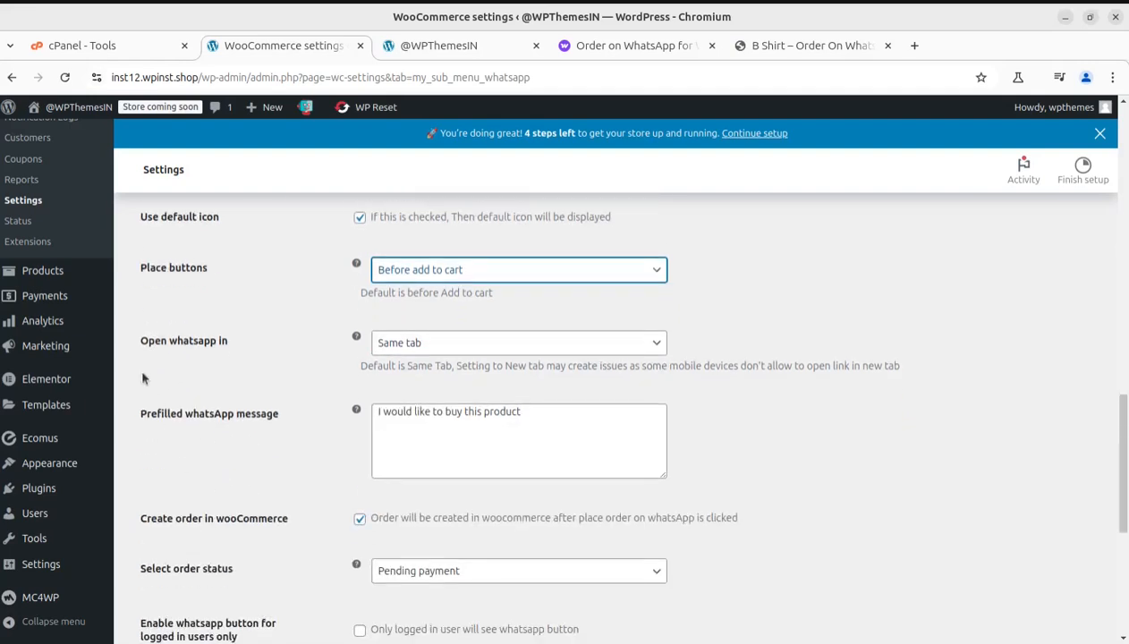
click(539, 347)
click(837, 321)
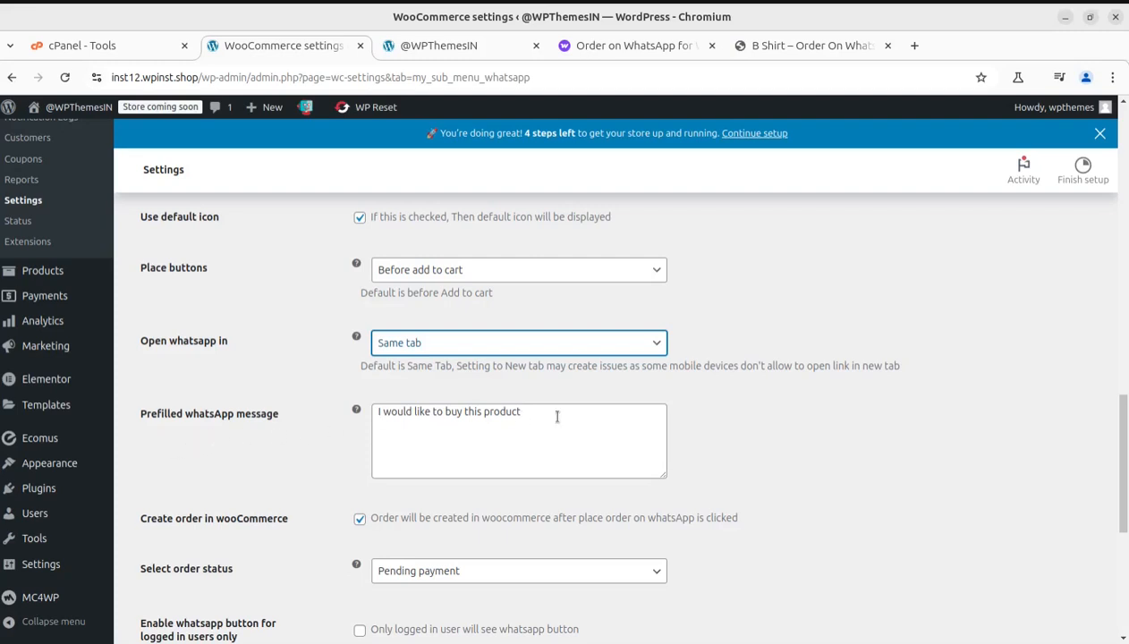
Step: Highlight the description of the Create order in wooCommerce setting, and clear the selection
scroll(287, 427, down, 4)
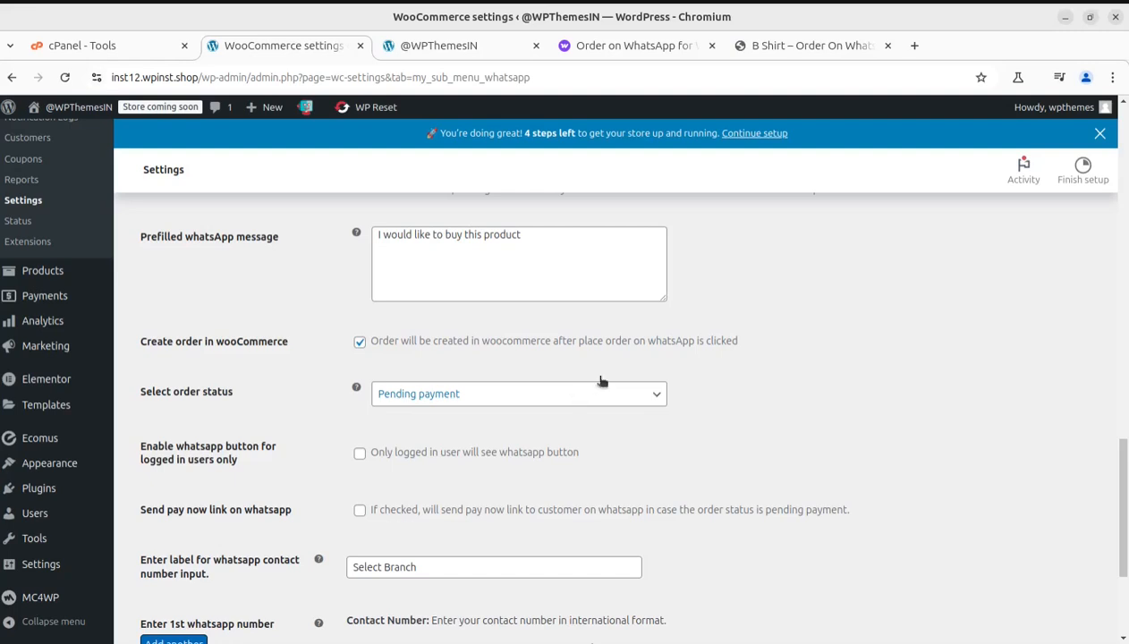
drag(760, 343, 371, 337)
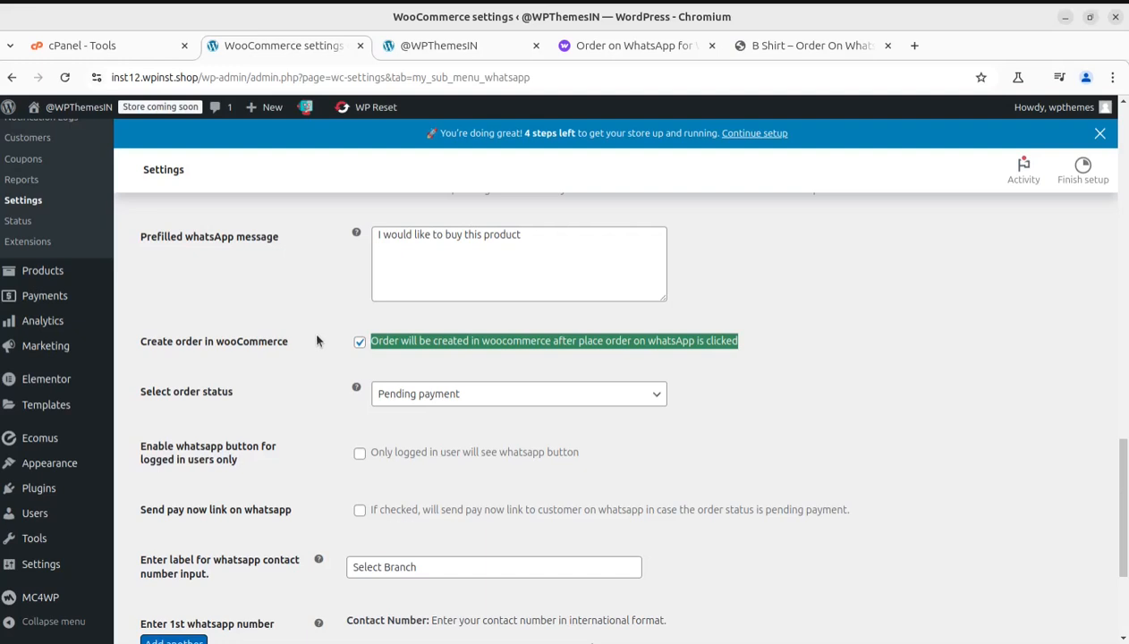
click(537, 356)
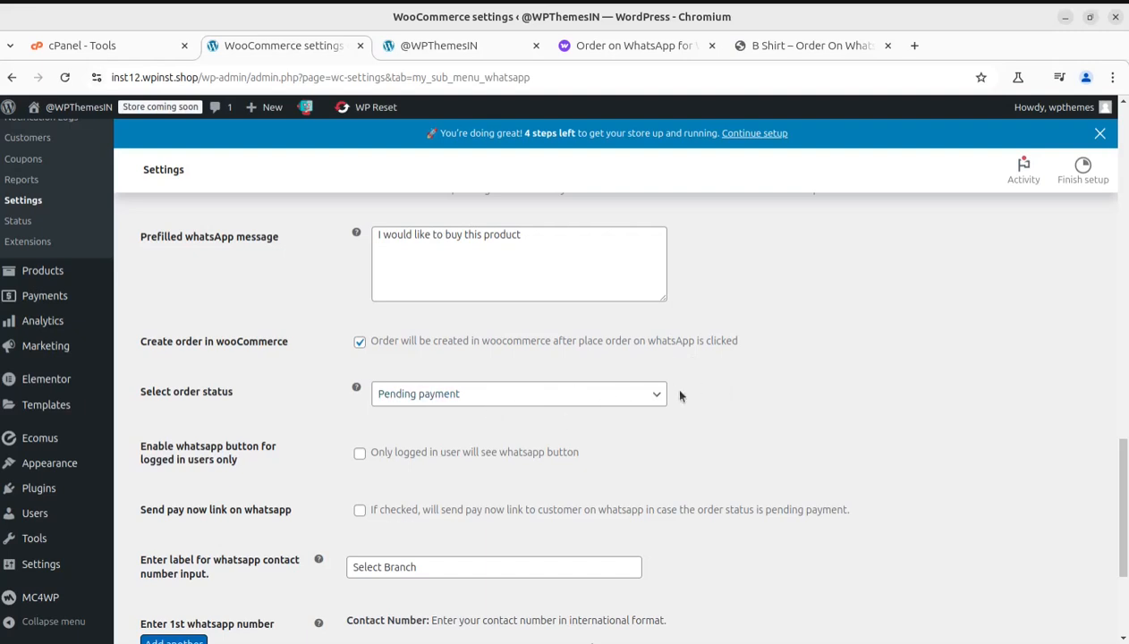
Step: View the choices for the WooCommerce order status, and close the list without changing the selection
click(461, 394)
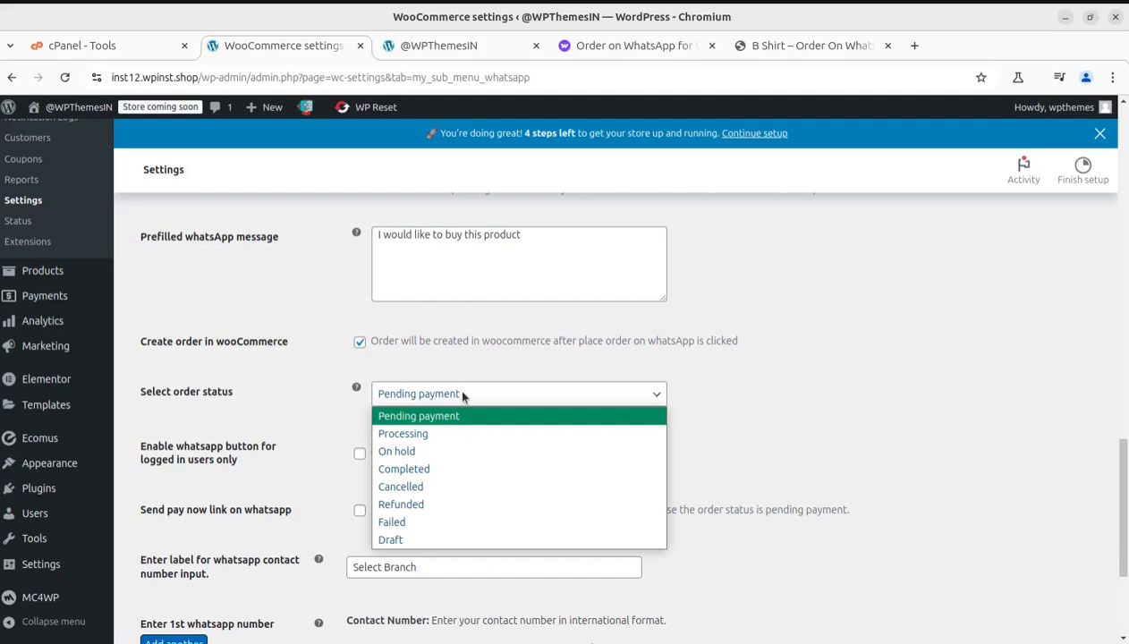
click(811, 377)
scroll(722, 414, down, 2)
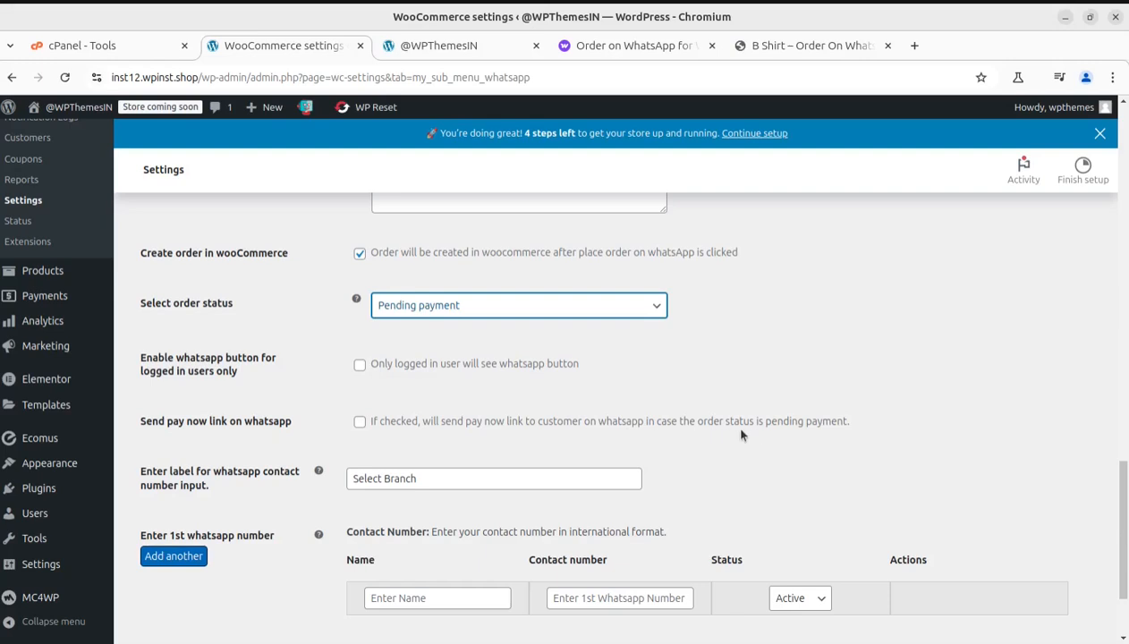
scroll(662, 456, up, 3)
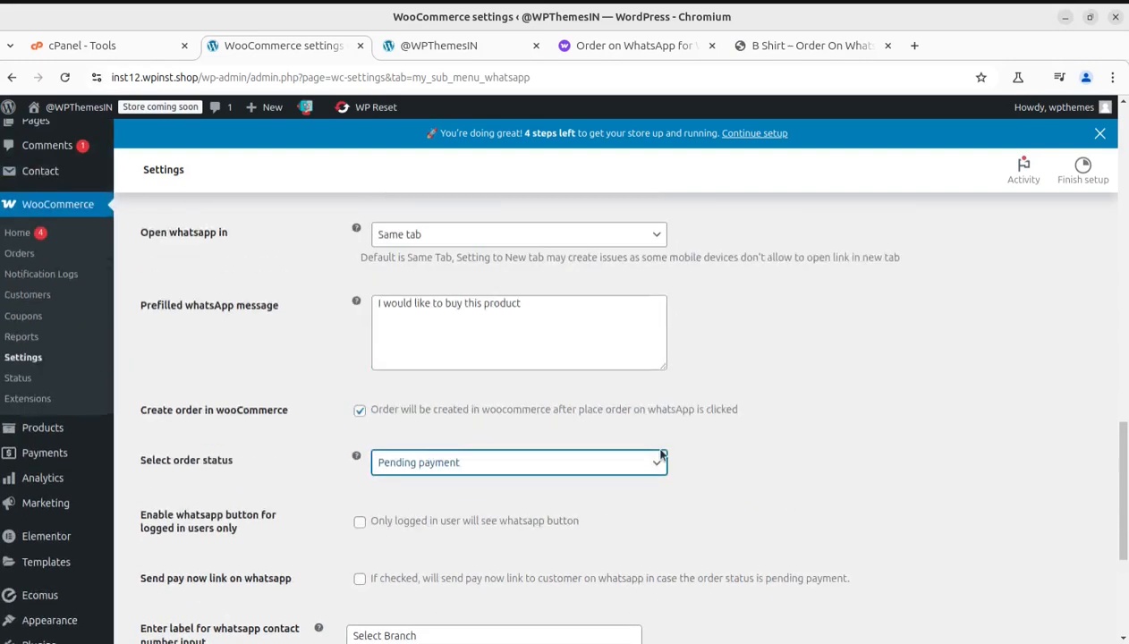
Step: Highlight the description of the Send pay now link on whatsapp setting, and clear the selection
scroll(514, 478, down, 2)
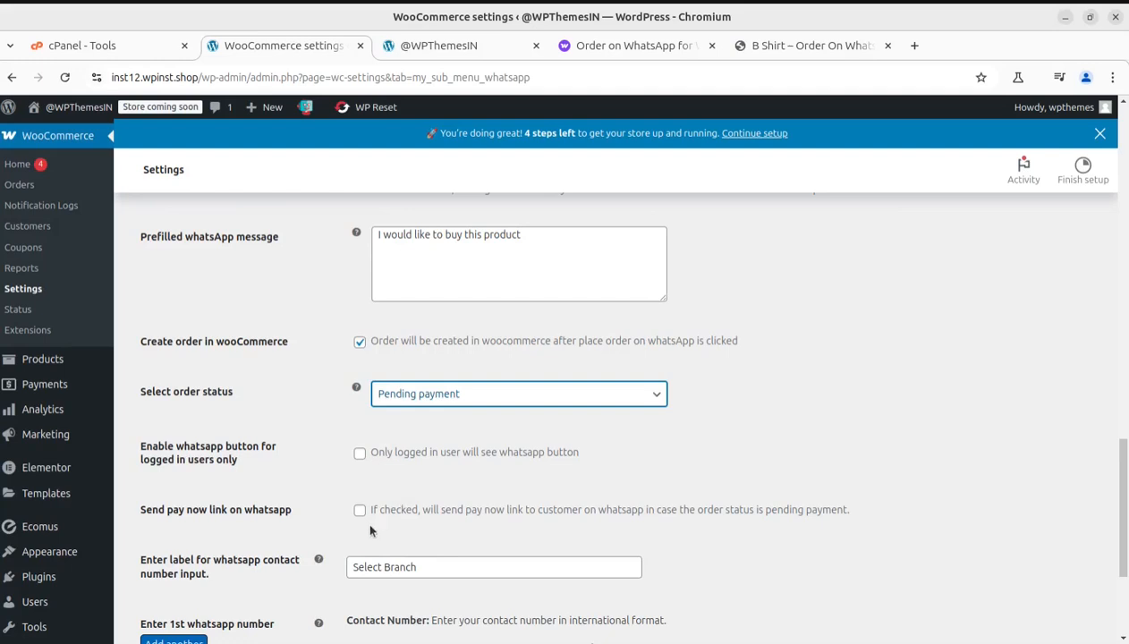
drag(856, 506, 653, 510)
click(828, 439)
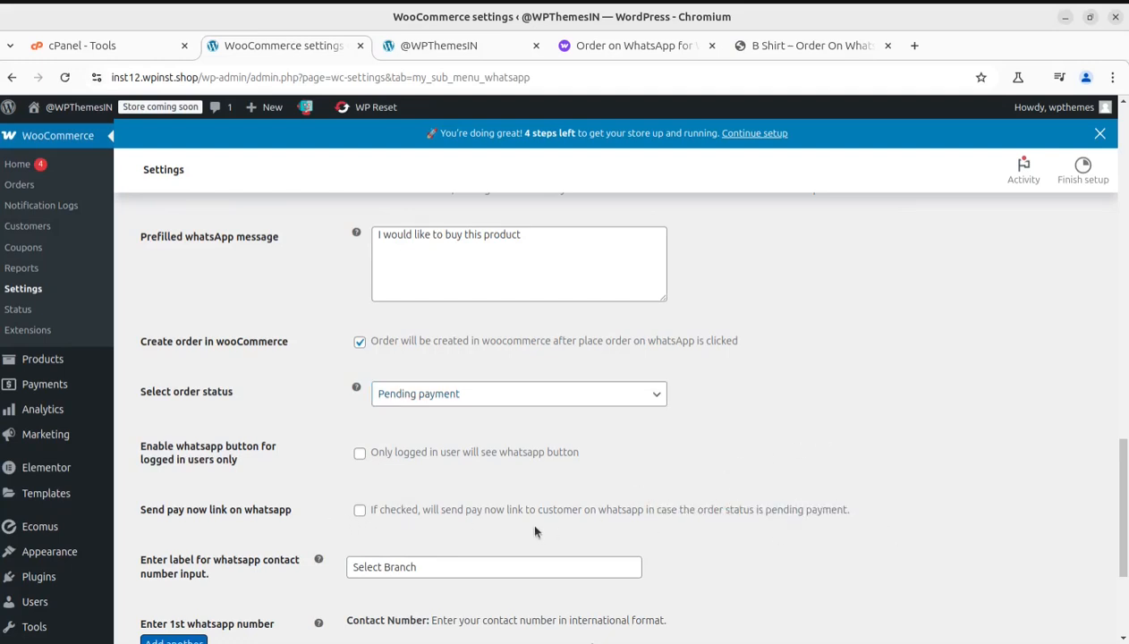
Step: Examine the contact number label field and the WhatsApp number table, and highlight its Contact Number heading
scroll(535, 531, down, 4)
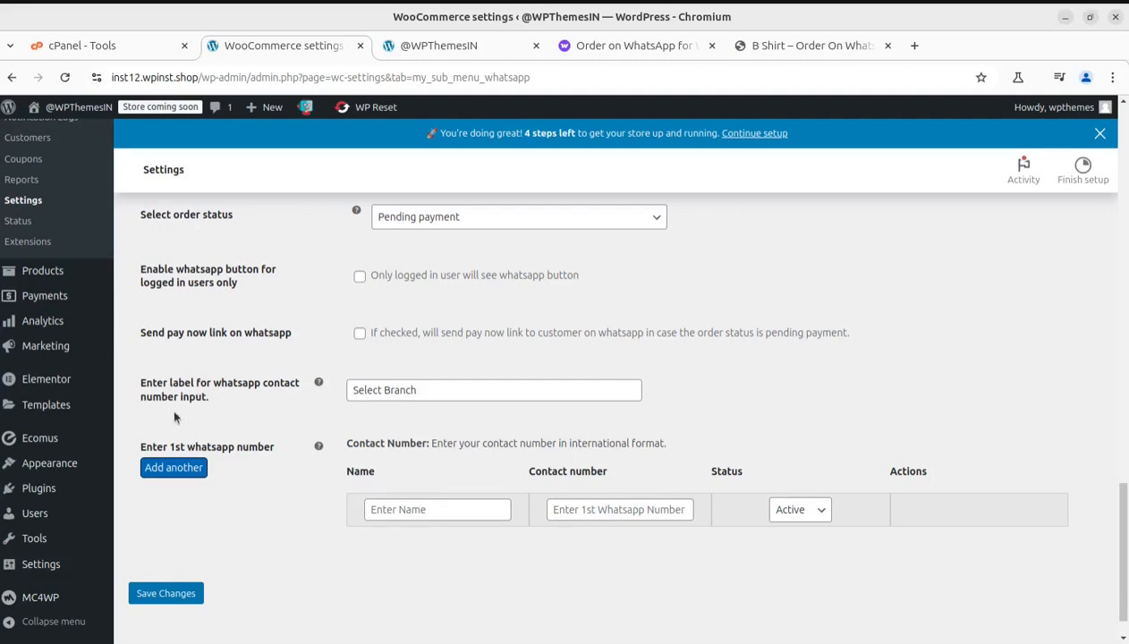
mouse_move(319, 377)
click(388, 394)
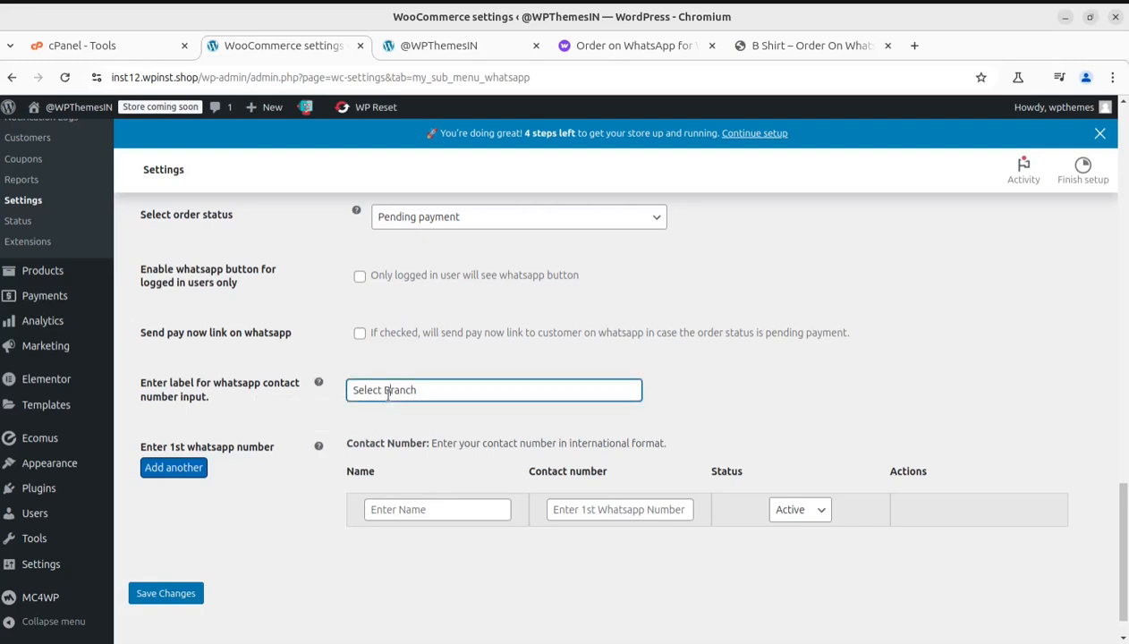
click(789, 410)
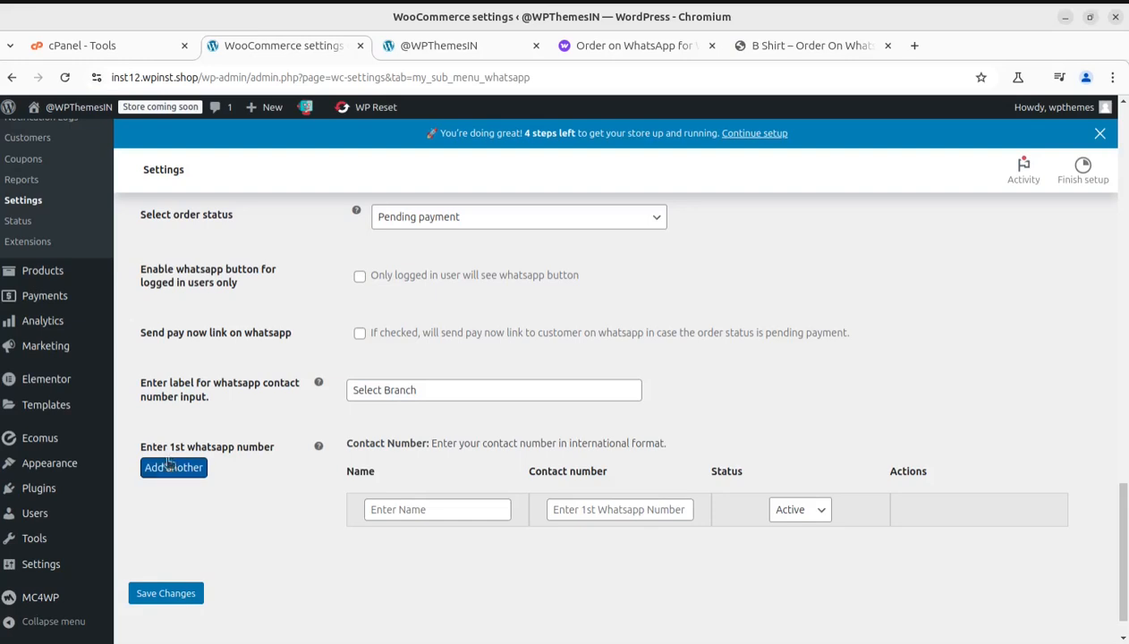
scroll(202, 474, down, 1)
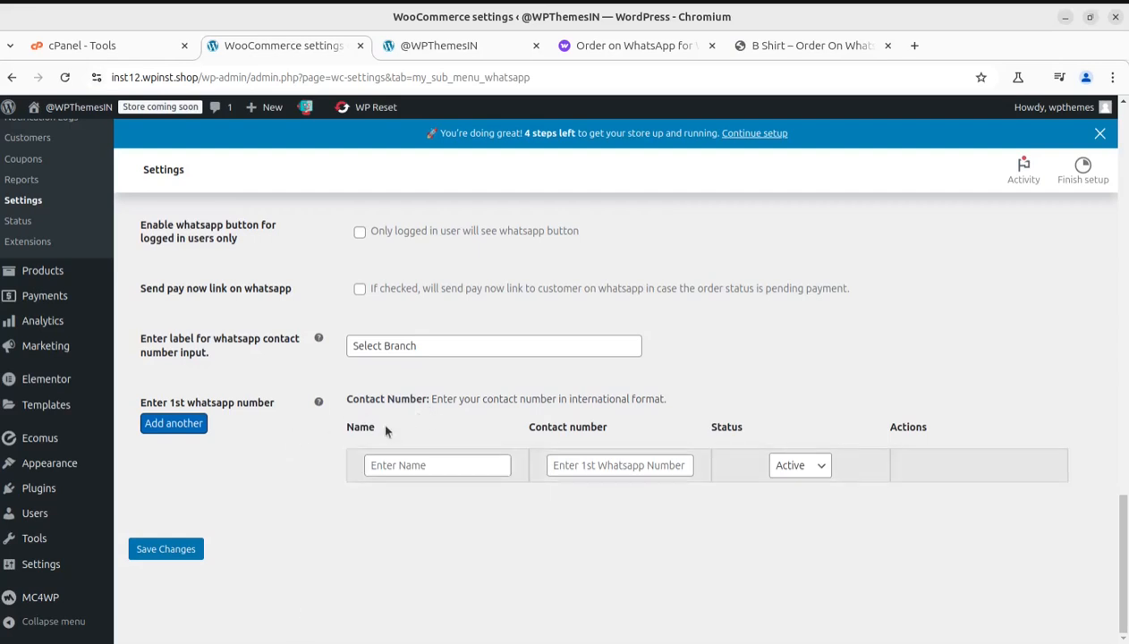
drag(433, 399, 709, 396)
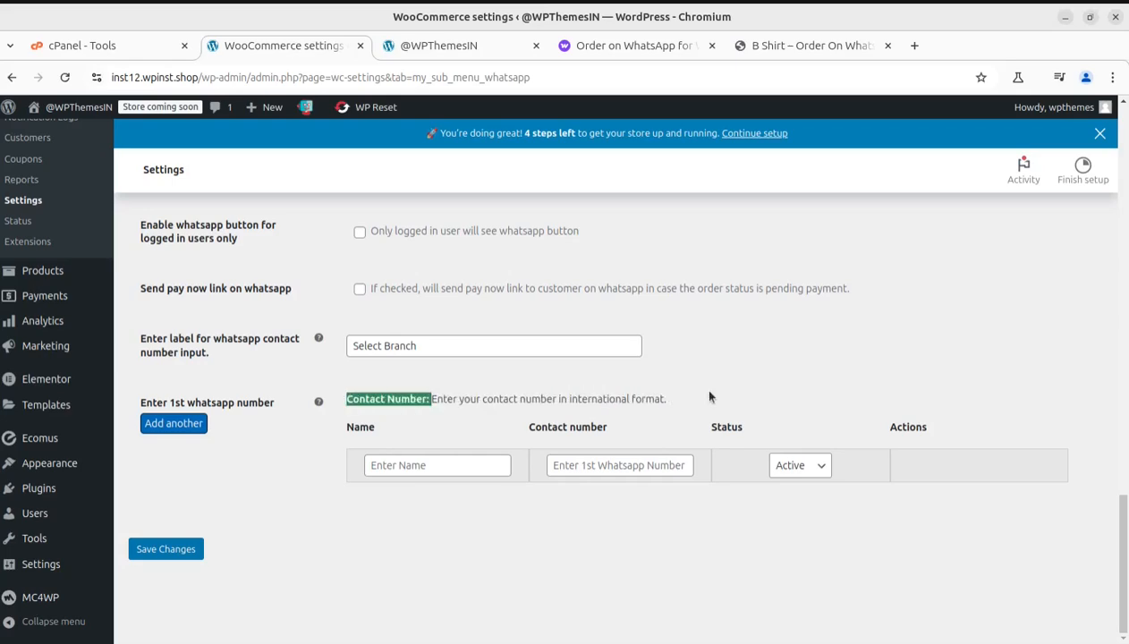
Step: Open the Share button settings and examine the visibility, text, padding, border, color and prefilled message options
scroll(297, 506, up, 10)
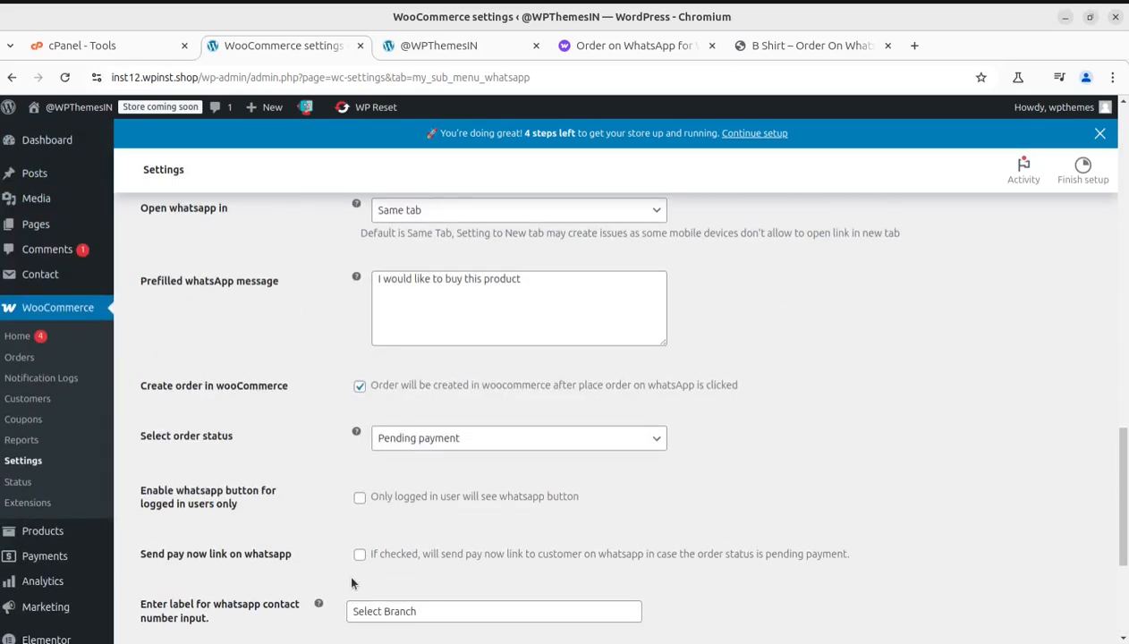
scroll(295, 505, up, 10)
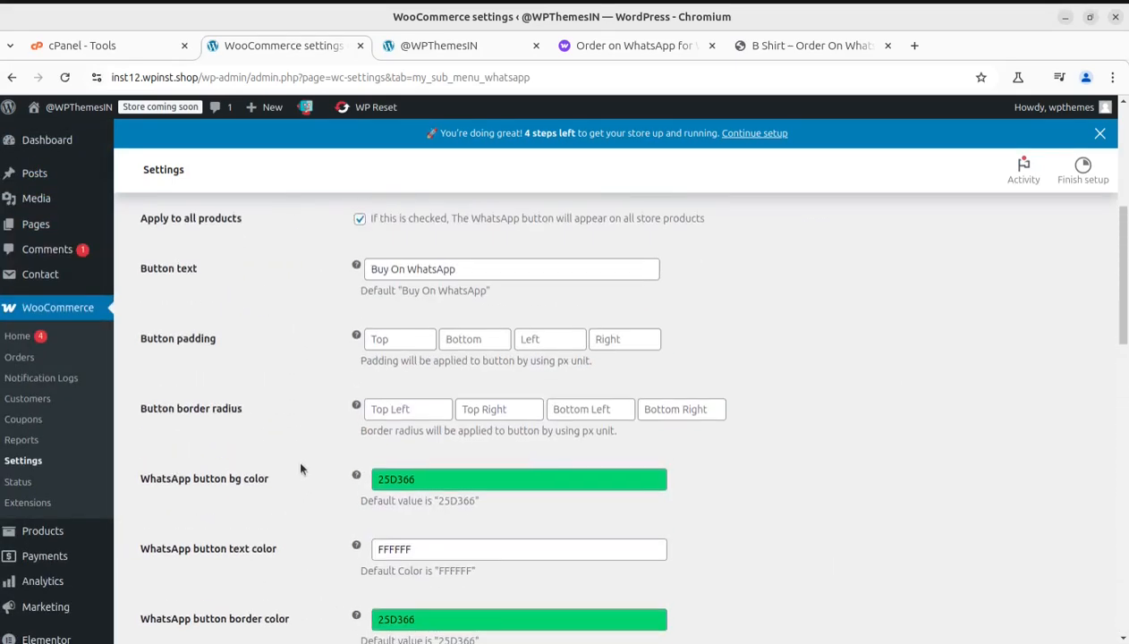
scroll(322, 457, up, 1)
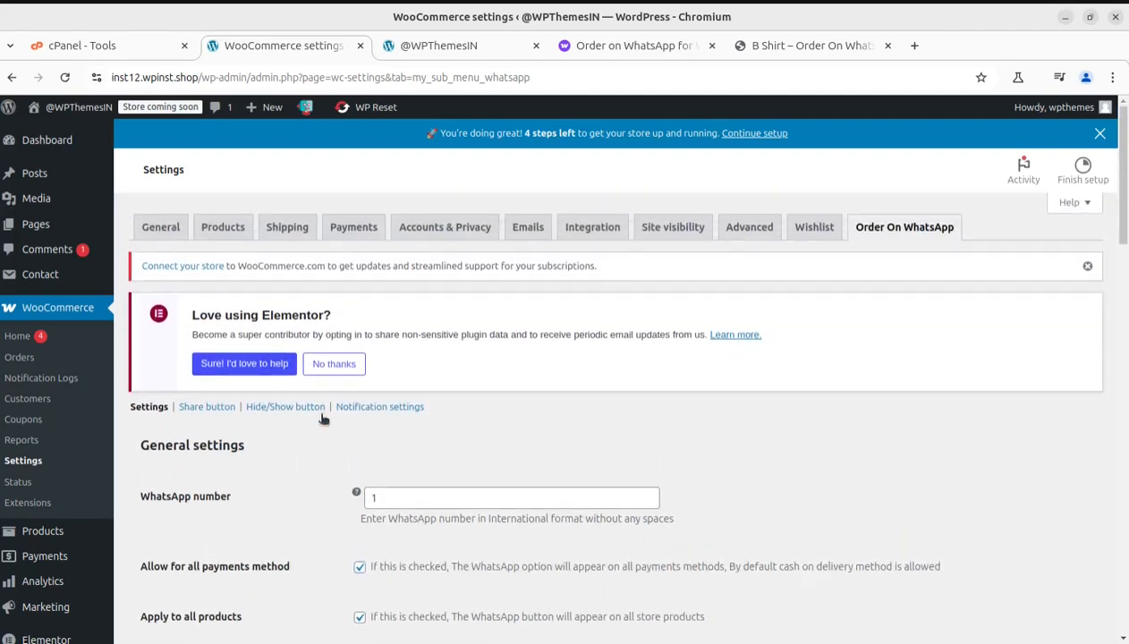
scroll(528, 468, down, 3)
scroll(296, 410, up, 4)
click(205, 408)
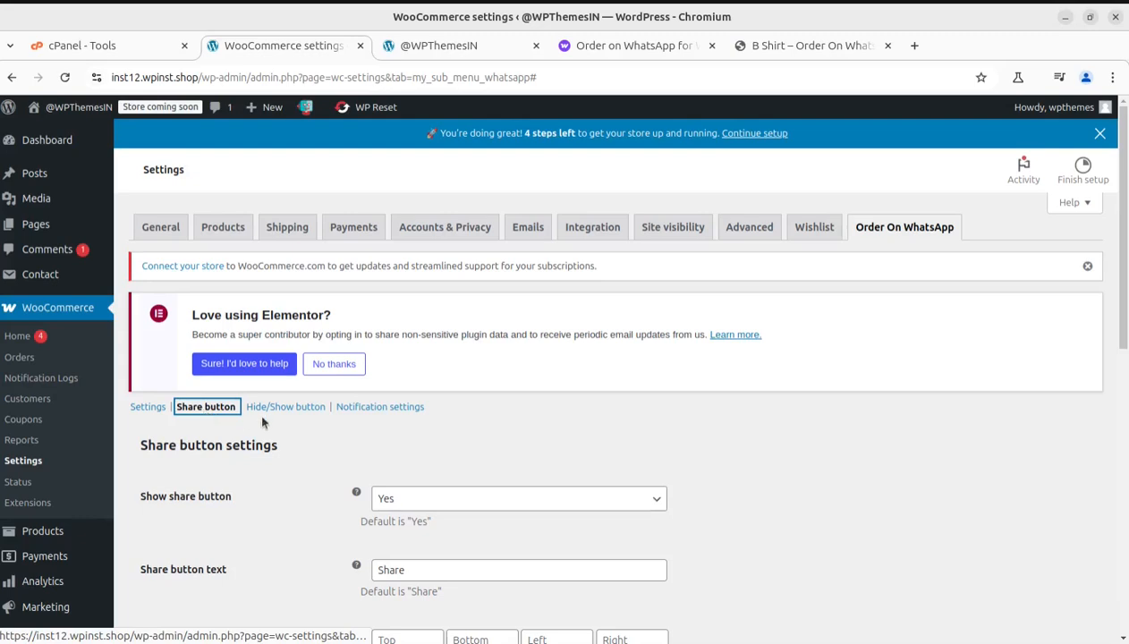
scroll(296, 452, down, 2)
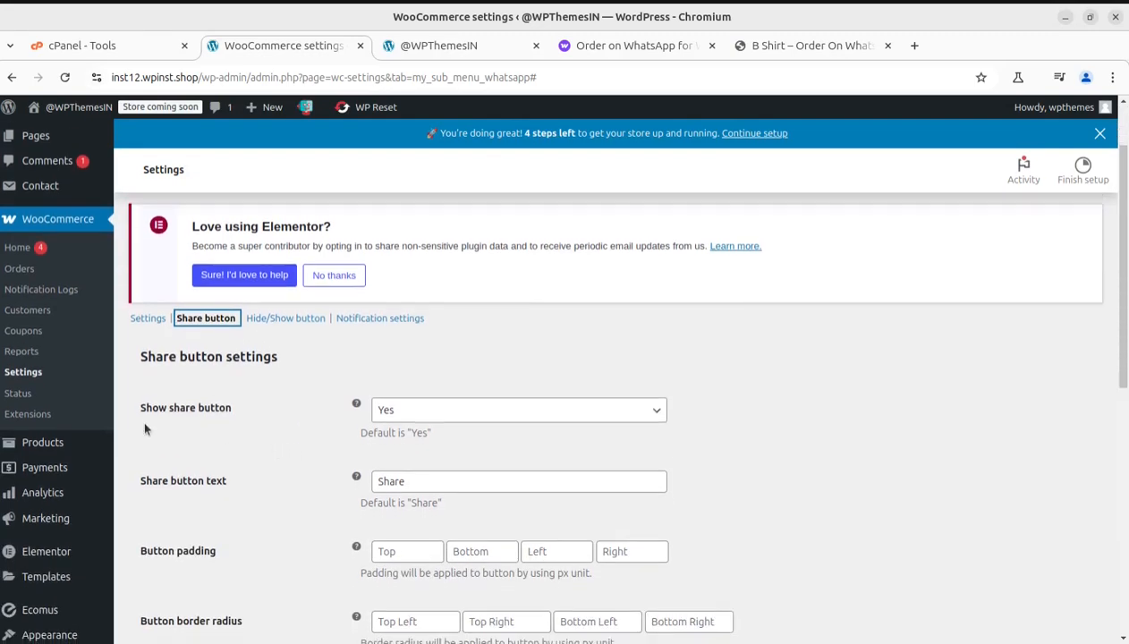
scroll(296, 445, down, 4)
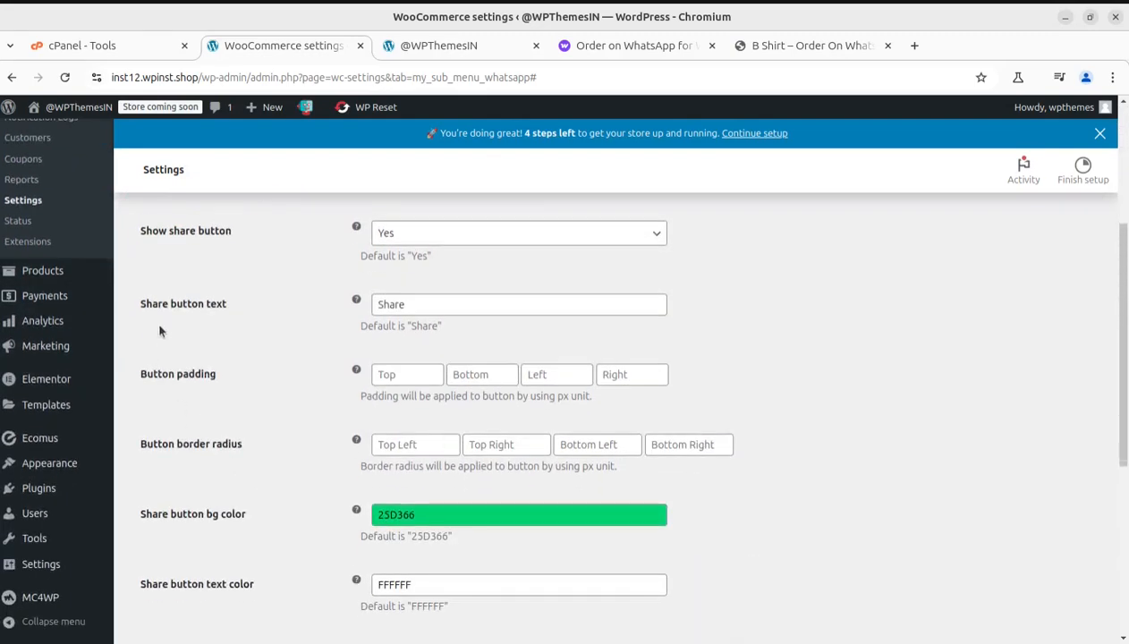
scroll(268, 438, down, 4)
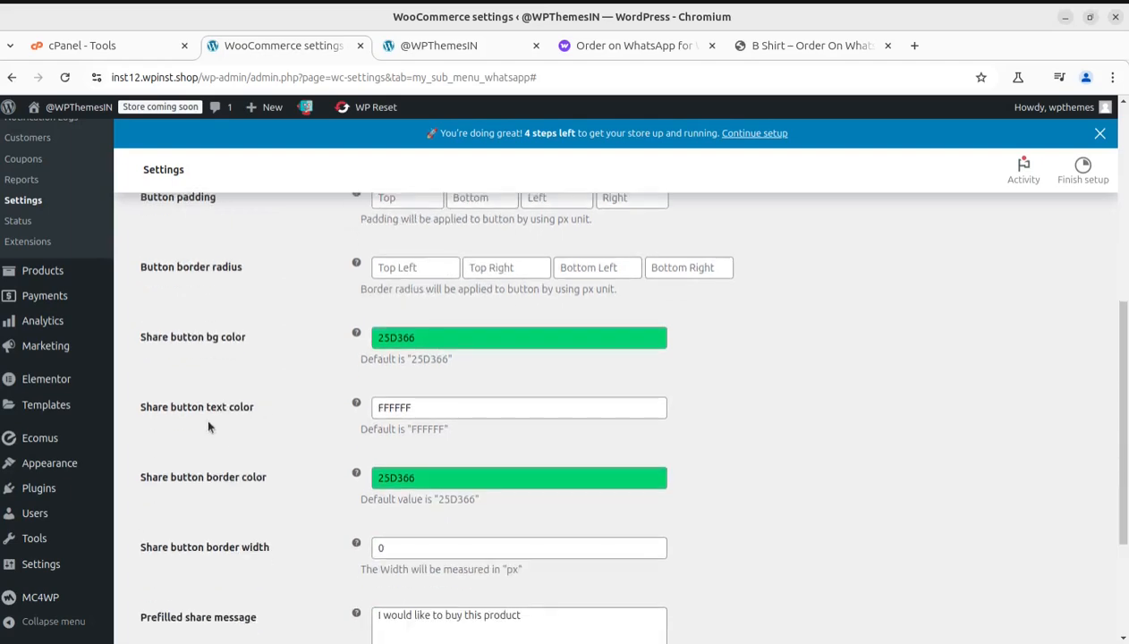
scroll(280, 475, down, 4)
Step: Open the Hide/Show button settings and examine the options for the WhatsApp, share and cart buttons on each page
scroll(291, 547, up, 10)
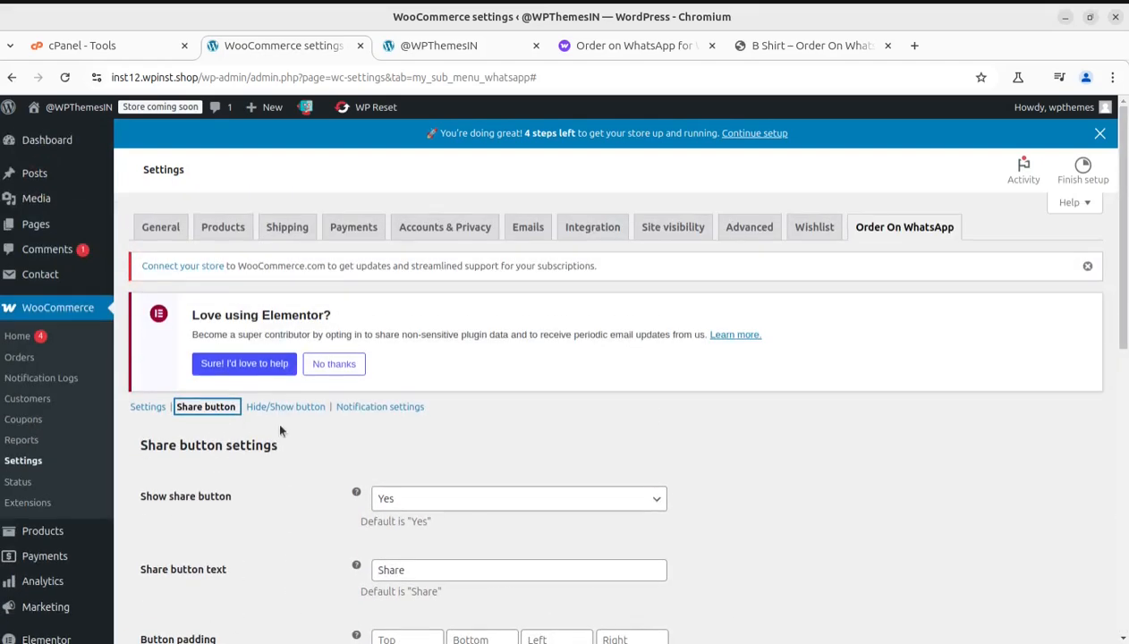
click(272, 410)
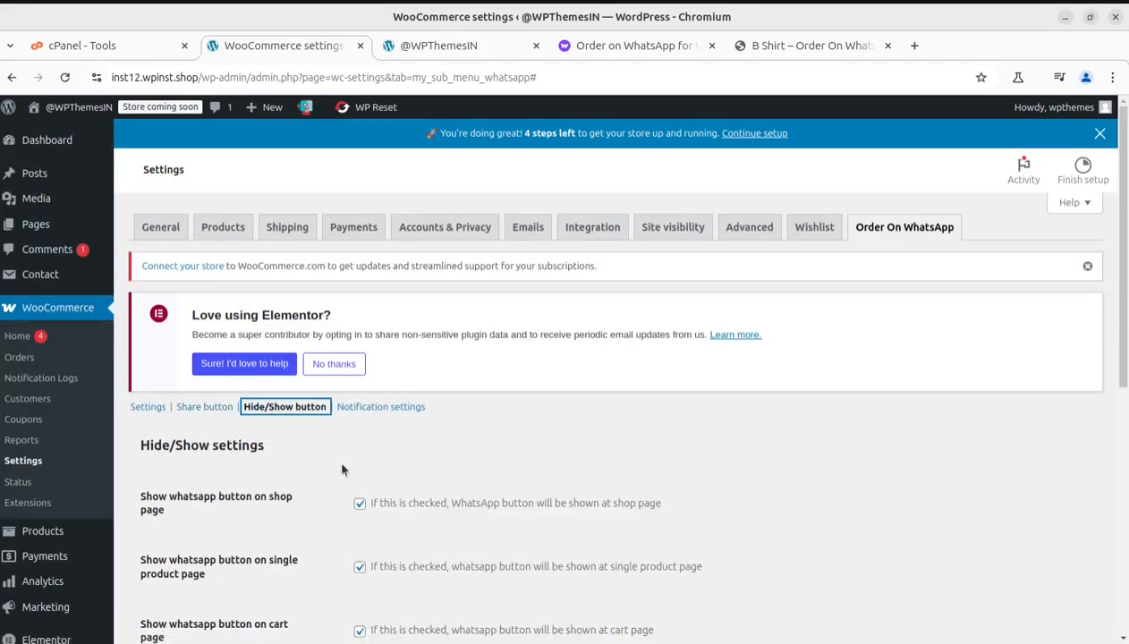
scroll(337, 456, down, 2)
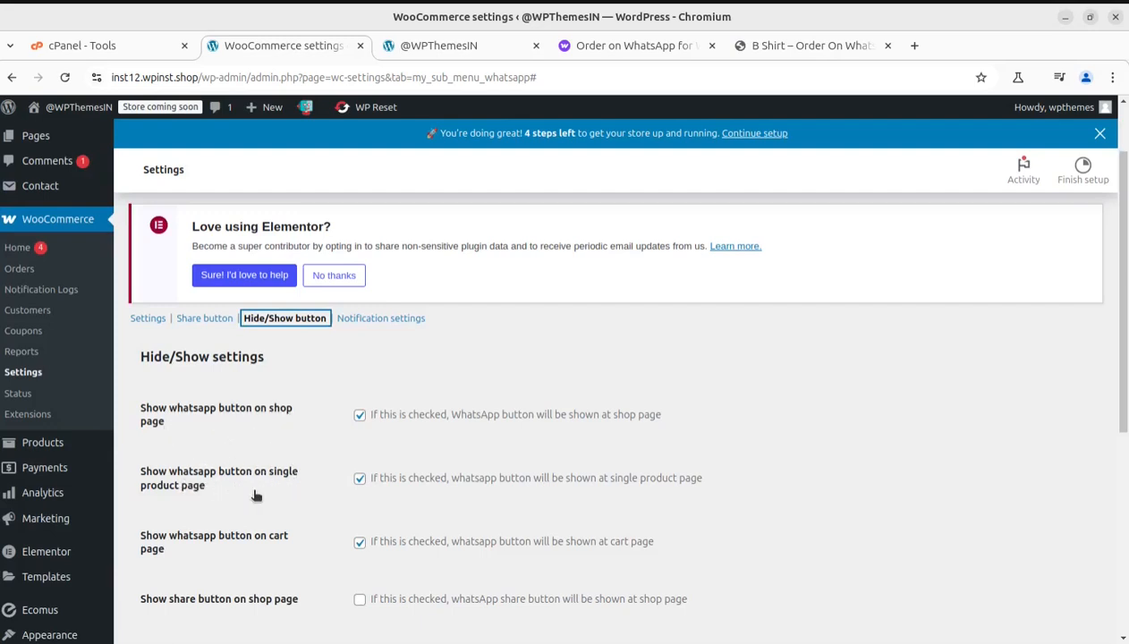
scroll(254, 495, down, 4)
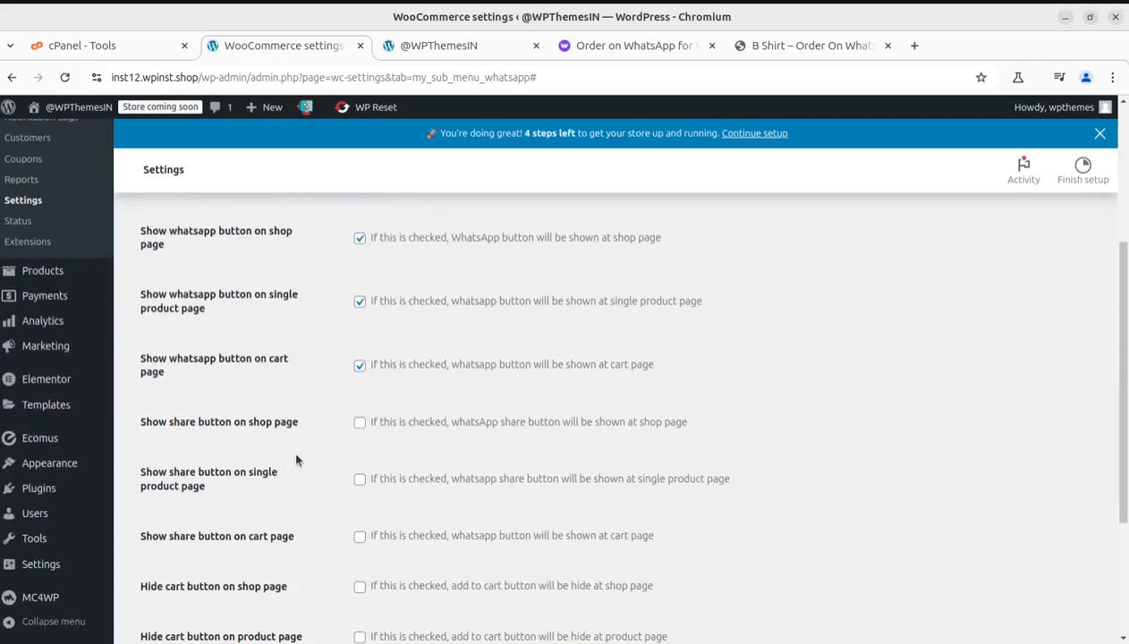
scroll(302, 463, down, 1)
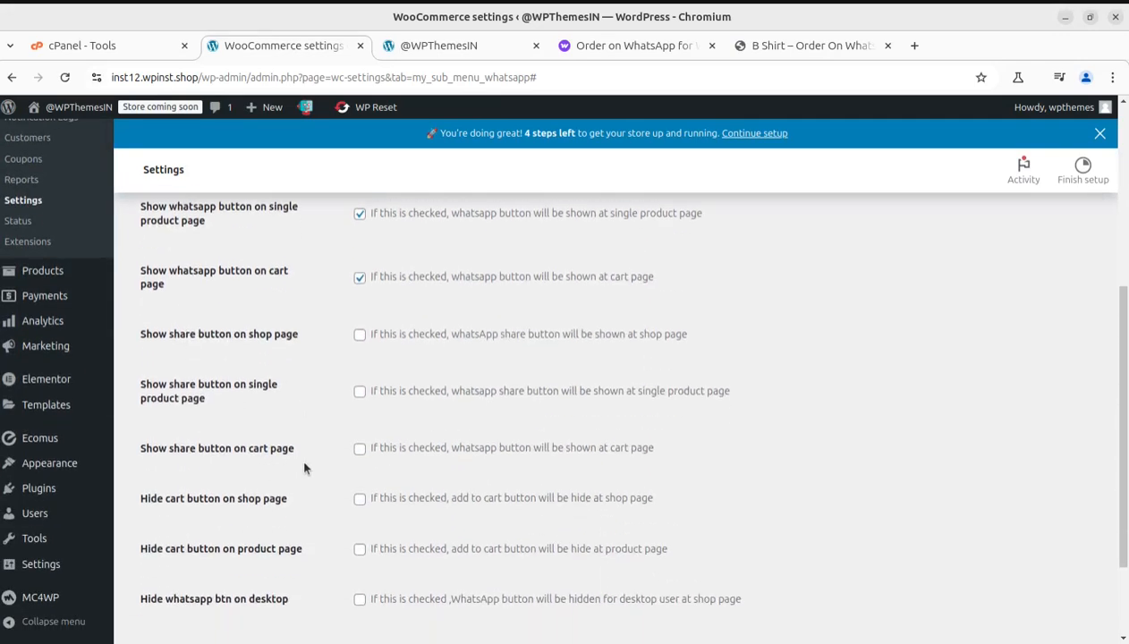
scroll(303, 467, down, 2)
Step: Open the Notification settings and highlight the description of the Enable notification logs option
scroll(293, 516, up, 4)
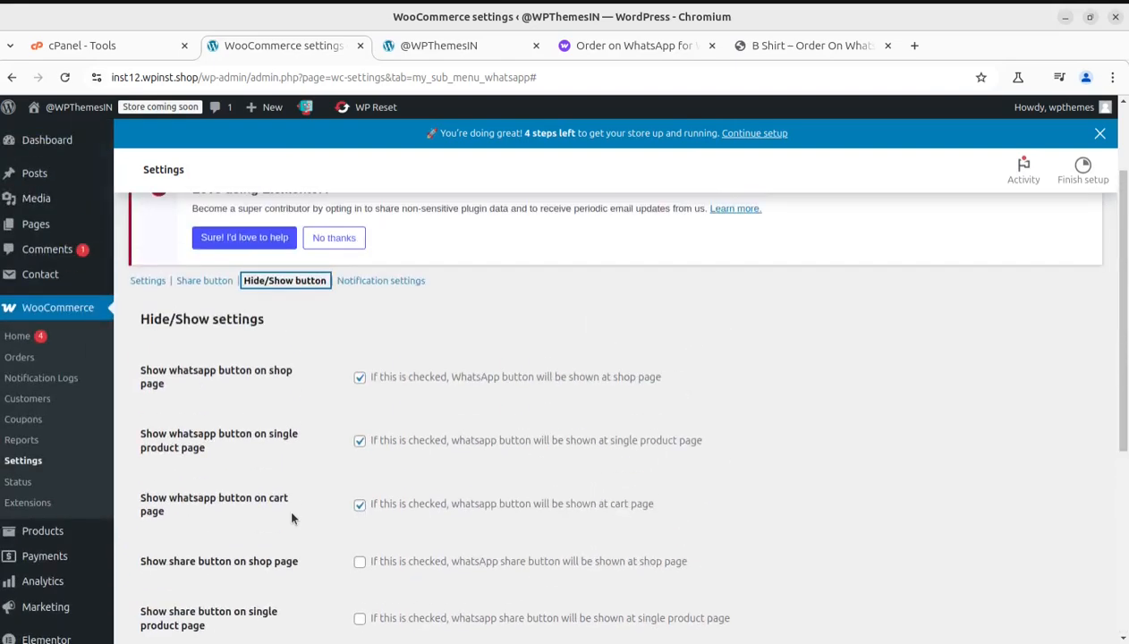
scroll(291, 518, up, 1)
click(367, 407)
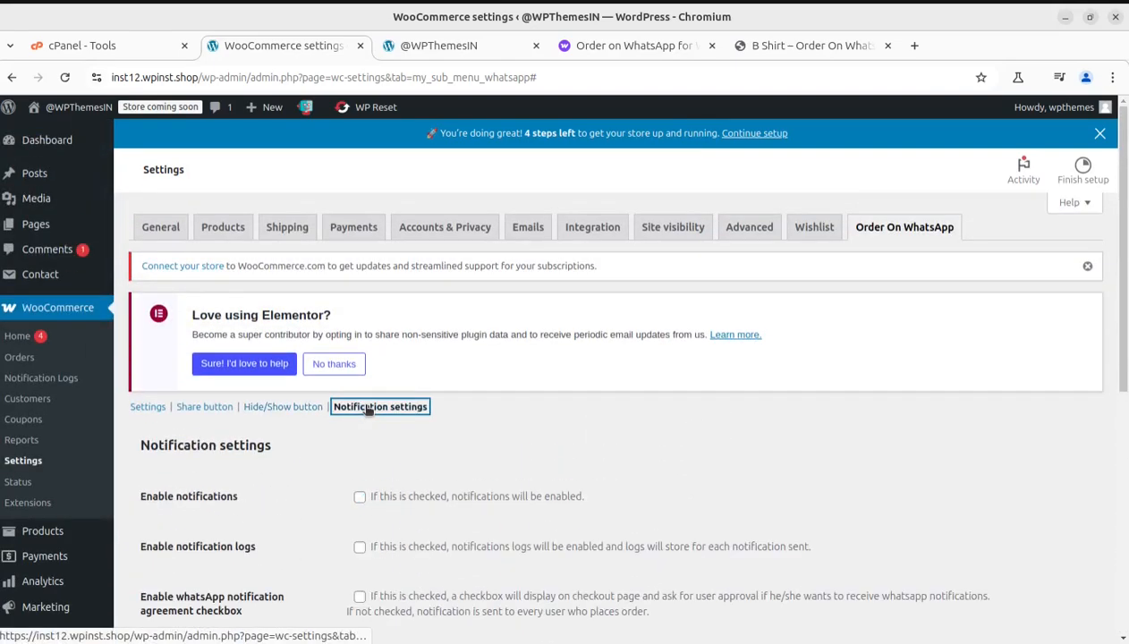
scroll(320, 474, down, 1)
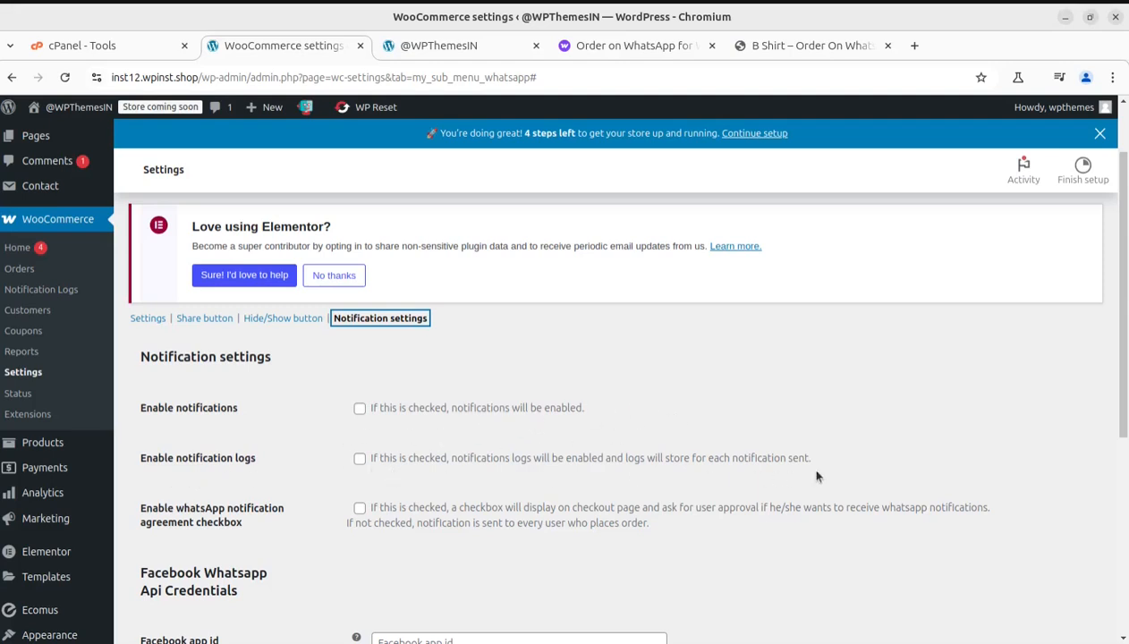
drag(813, 458, 440, 458)
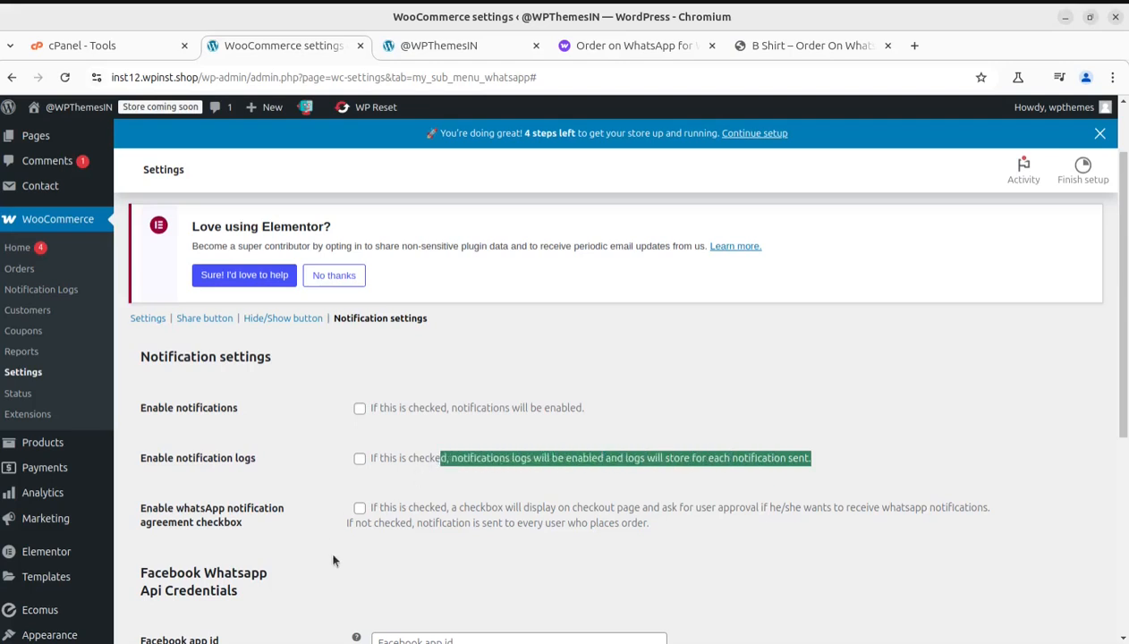
Step: Examine the Facebook WhatsApp API credential fields and the Message Templates section, and return to the start of the Notification settings
scroll(332, 560, down, 3)
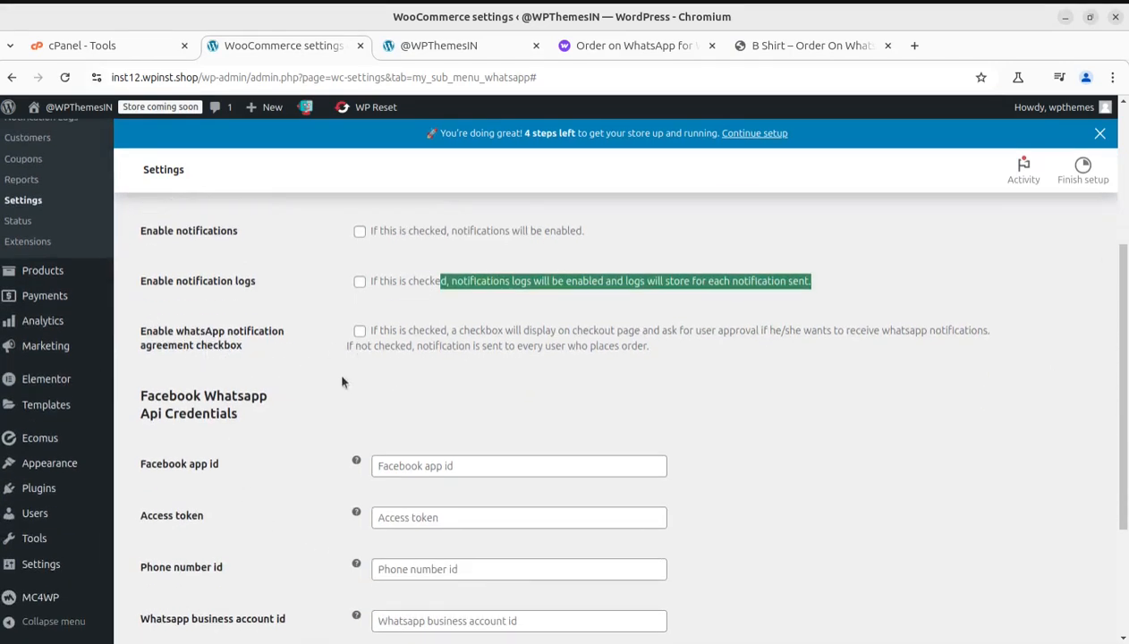
scroll(340, 382, down, 2)
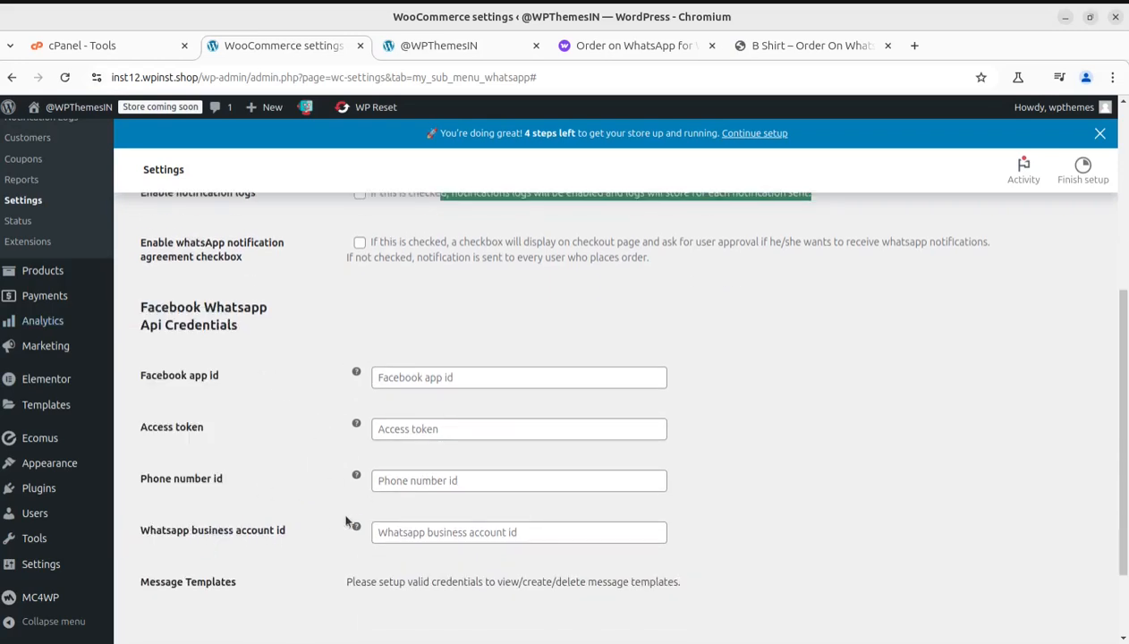
scroll(344, 530, down, 2)
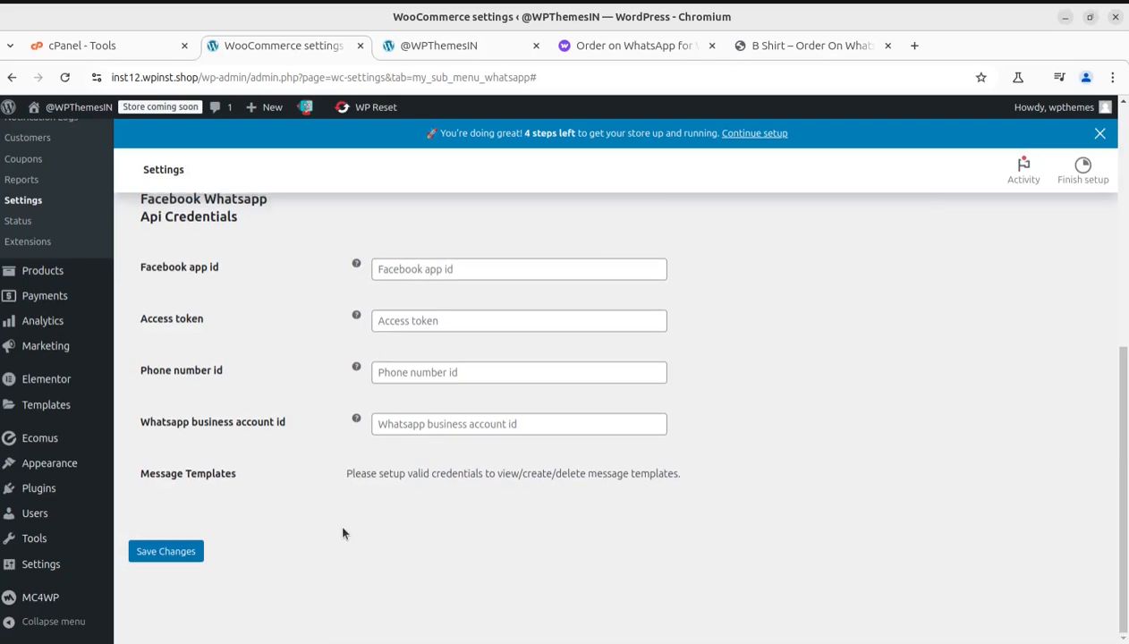
scroll(343, 532, up, 10)
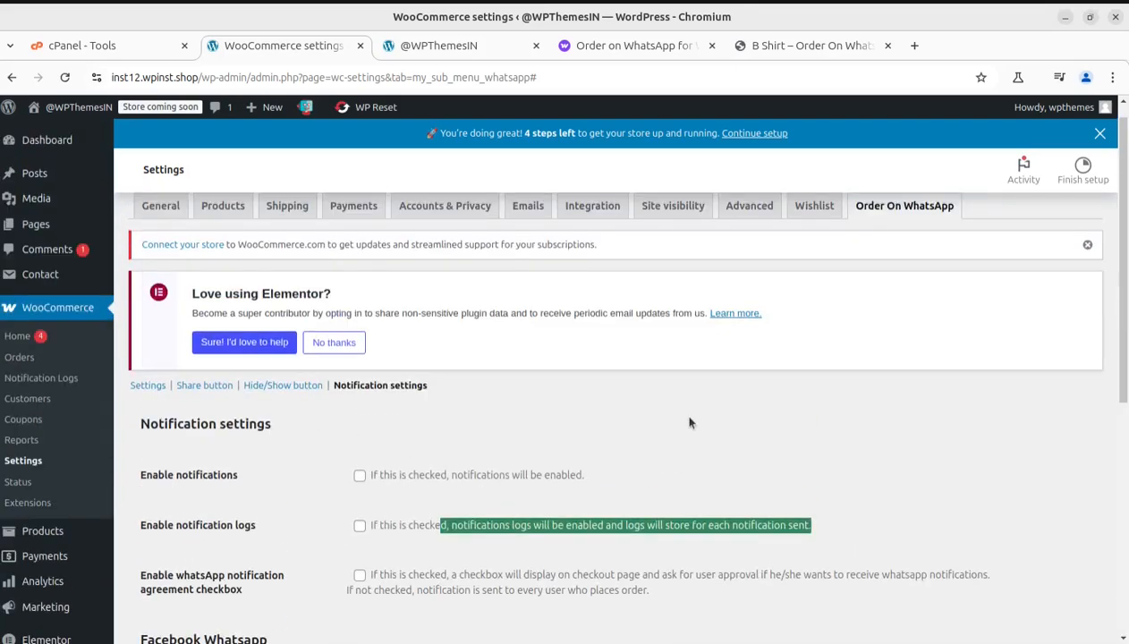
scroll(680, 438, up, 1)
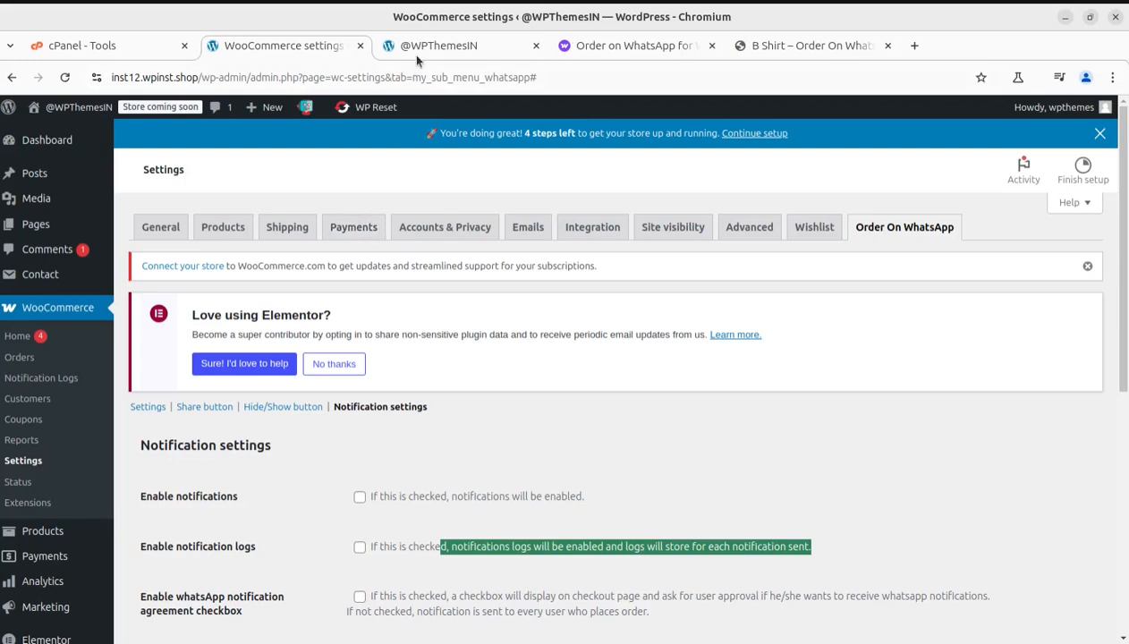
Step: Switch to the extension's WooCommerce Marketplace page and highlight "Order on WhatsApp" in its title
click(585, 45)
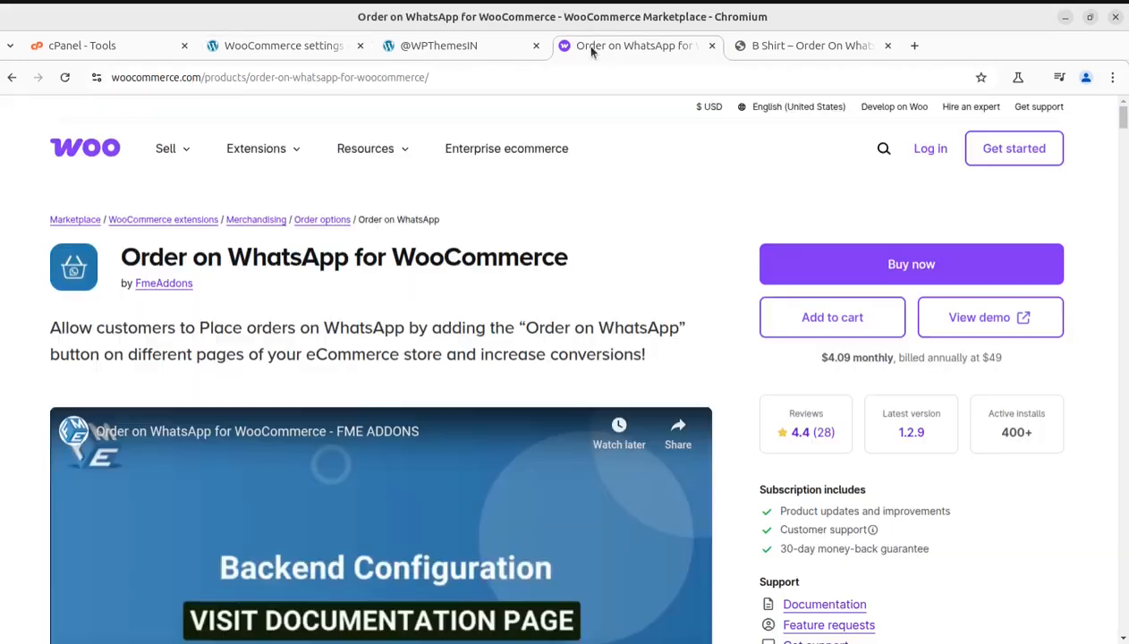
drag(141, 257, 530, 259)
click(407, 301)
drag(125, 252, 345, 269)
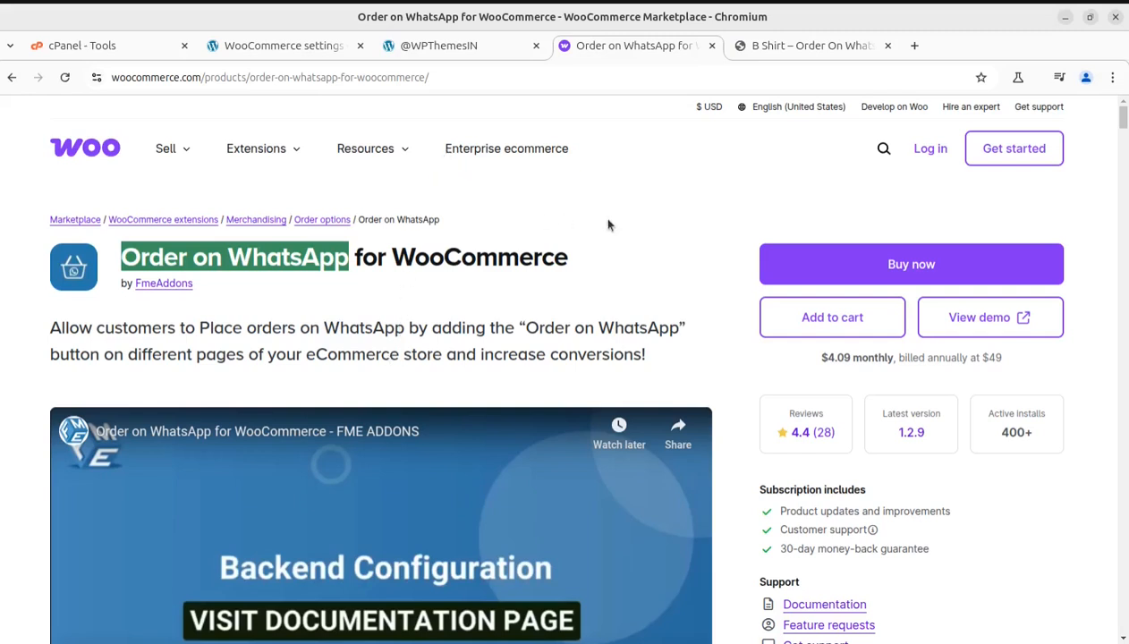
Step: Switch to the storefront homepage and view its product listings and Shop by Categories section
click(447, 46)
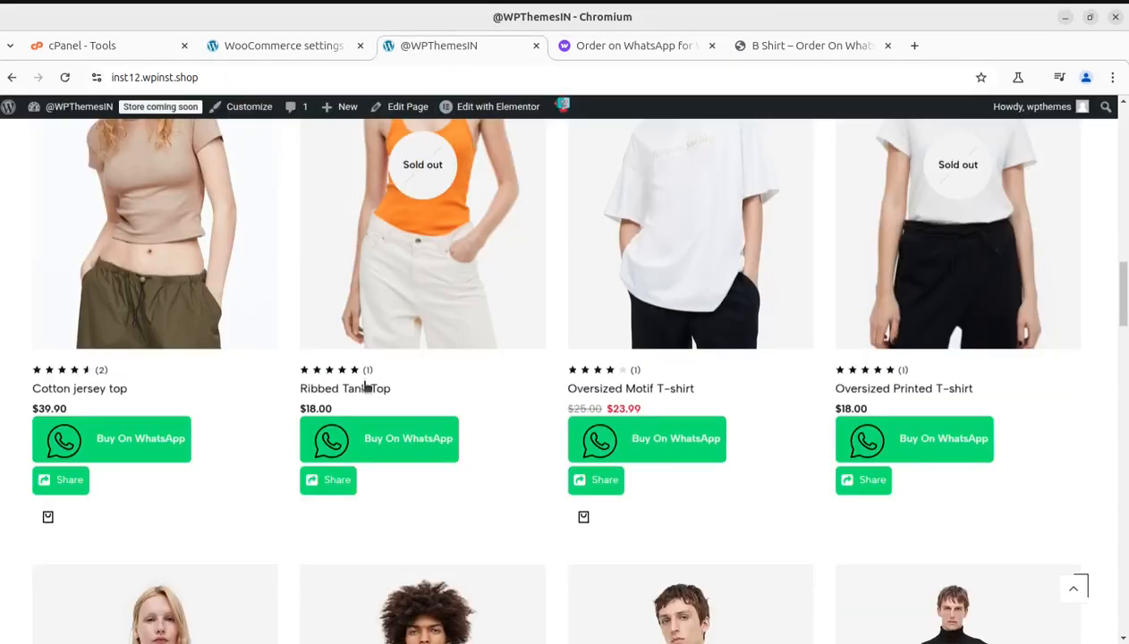
scroll(365, 387, up, 10)
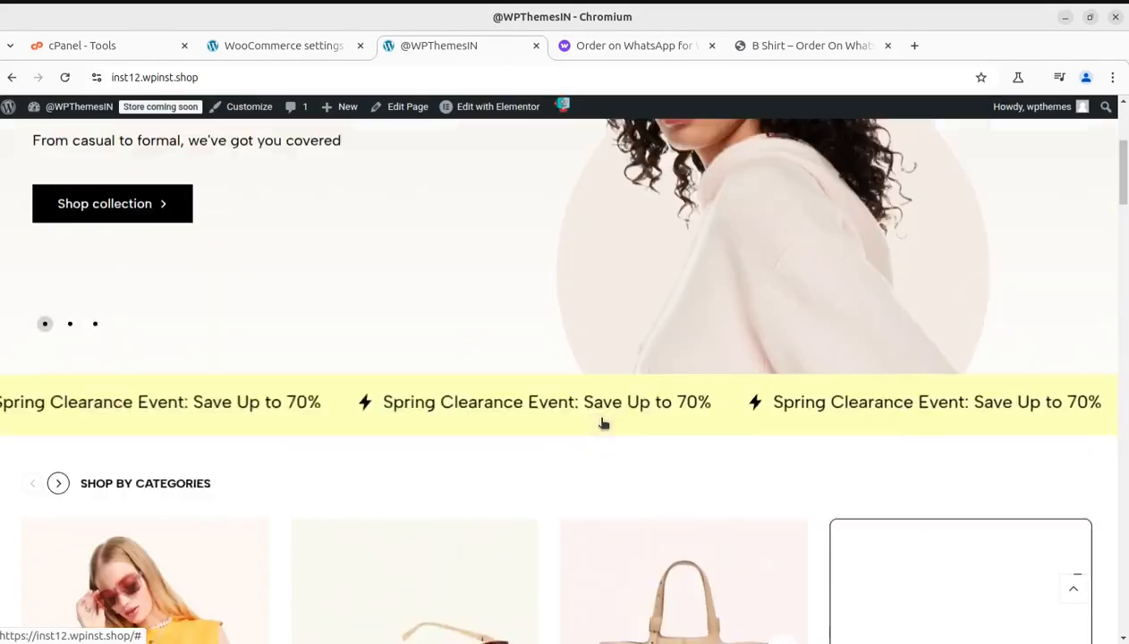
Step: Open the i-Create website (i-create.co.in) in a new tab and show its support chat window, closing it again
scroll(604, 423, up, 4)
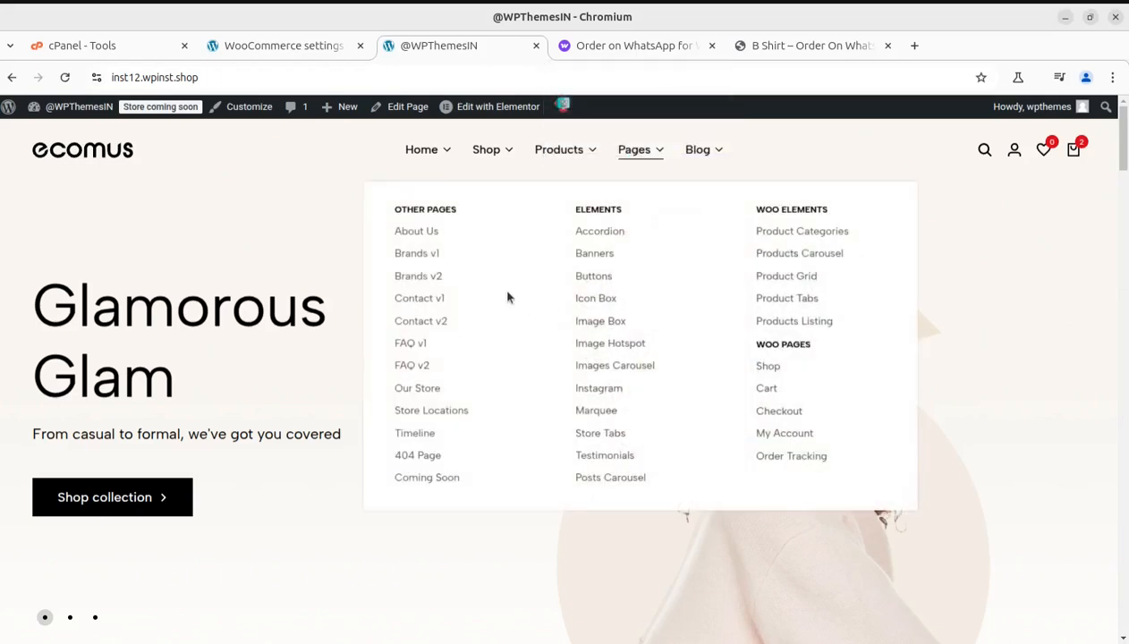
click(913, 47)
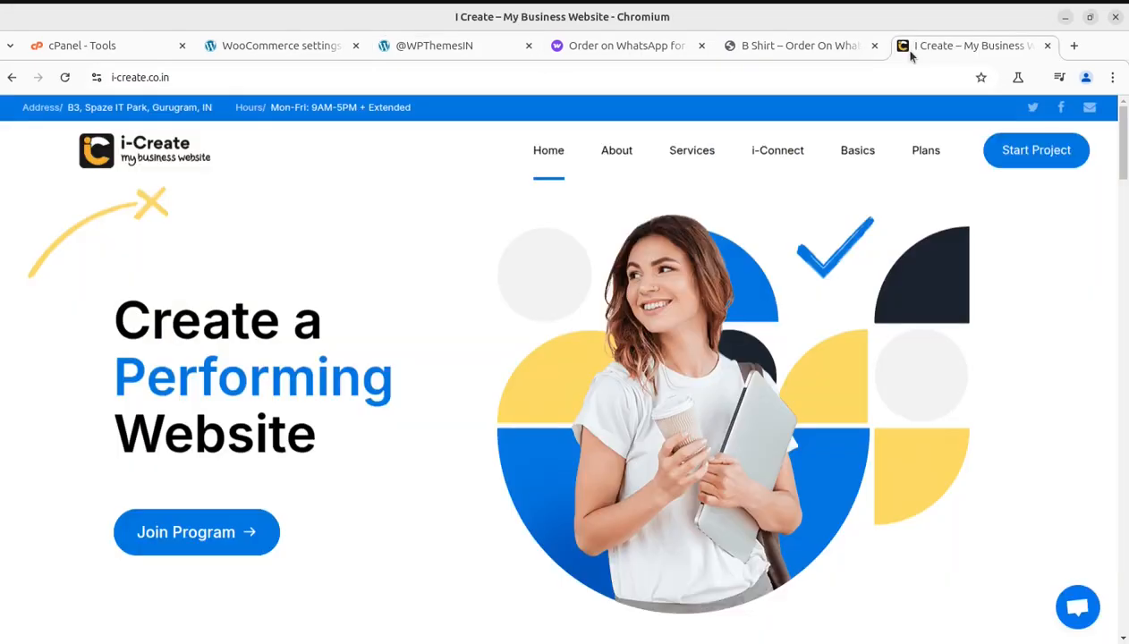
click(1077, 605)
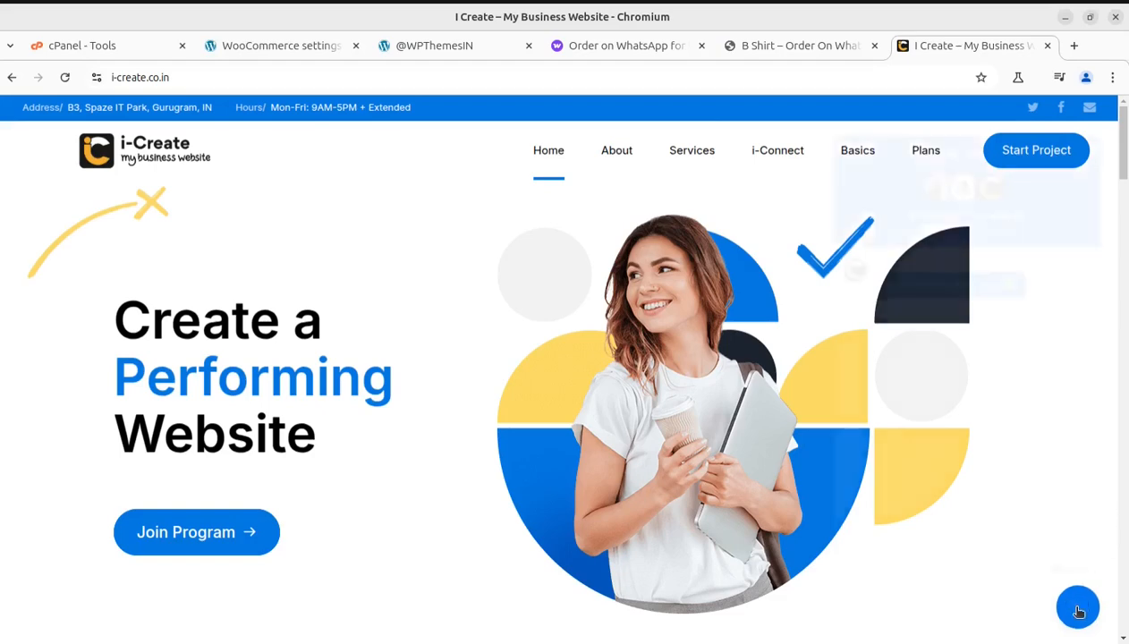
click(1078, 609)
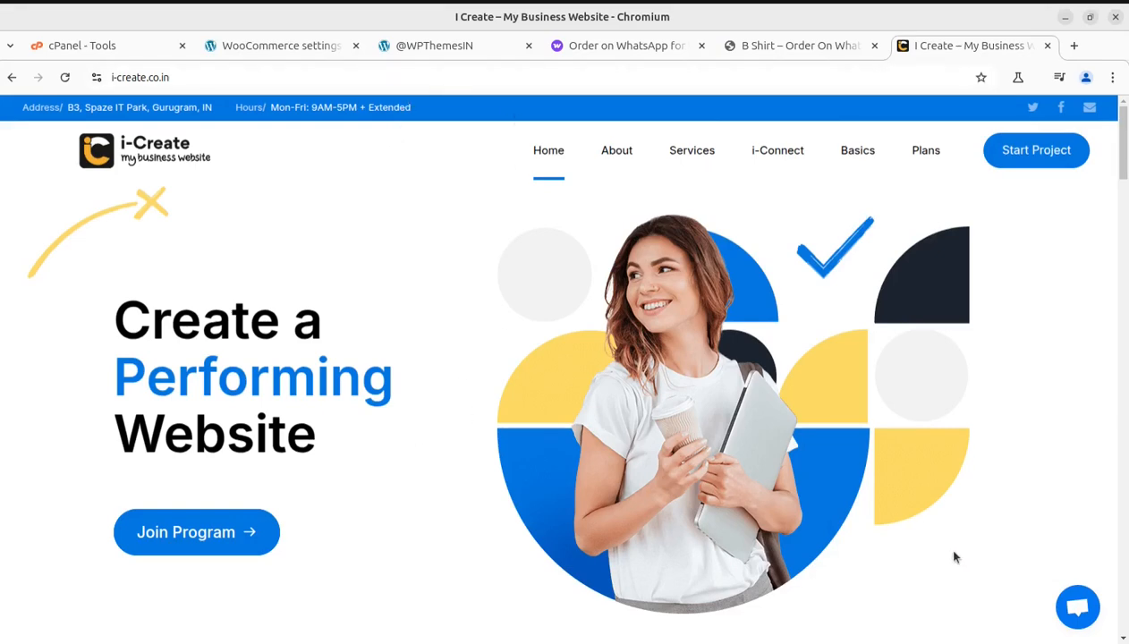
click(1077, 608)
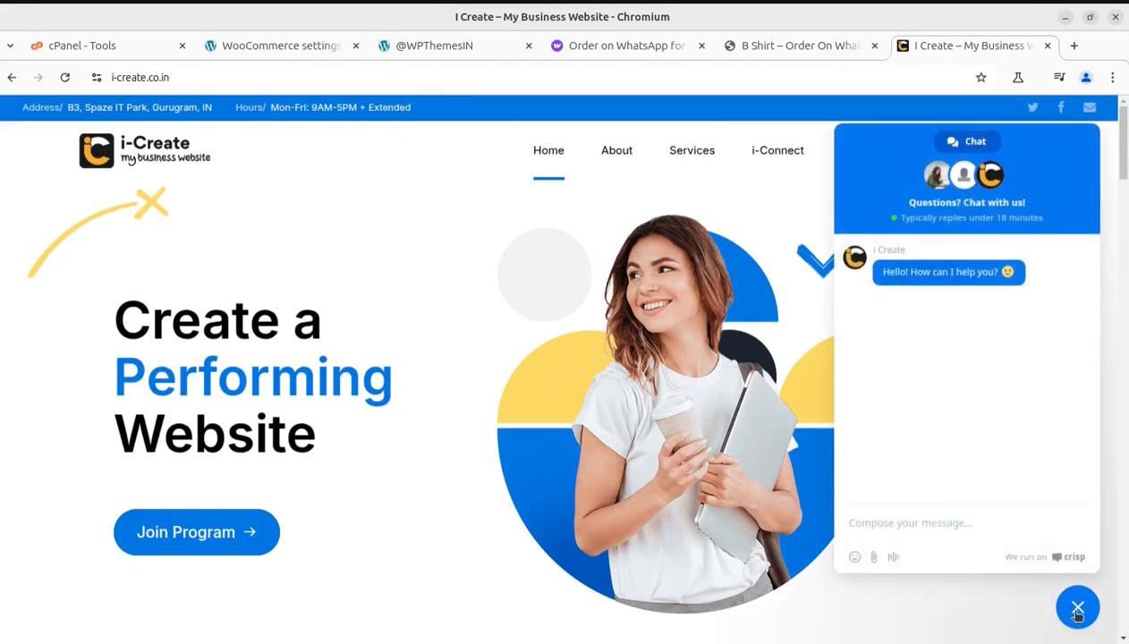
click(1077, 608)
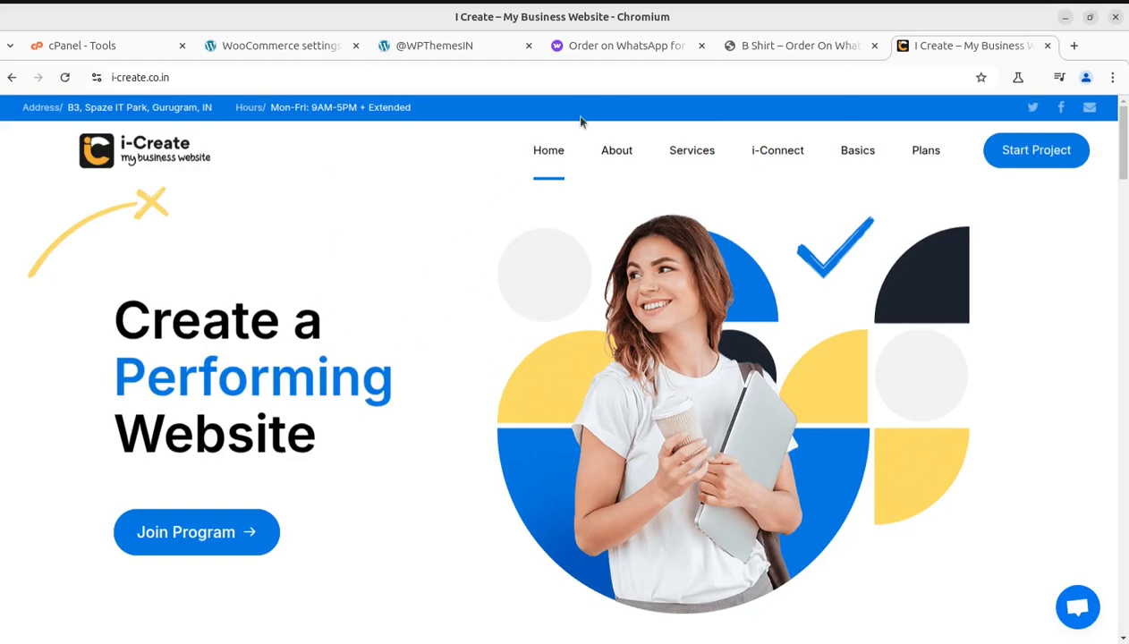
Step: Revisit the Order on WhatsApp for WooCommerce marketplace page and return to the storefront homepage's hero banner
click(577, 51)
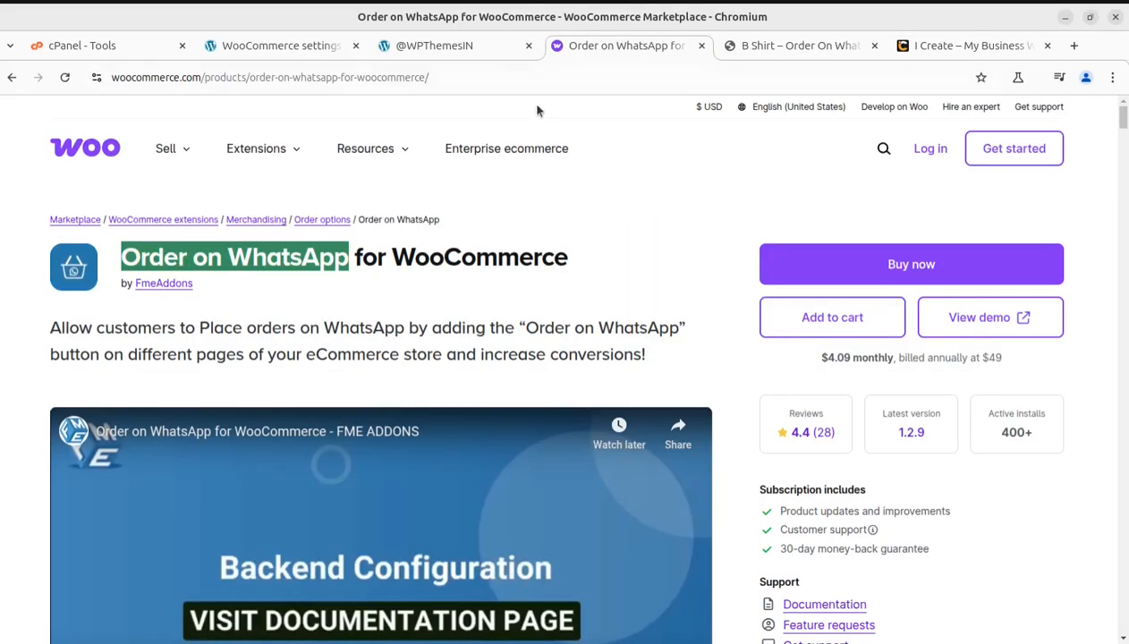
click(436, 50)
mouse_move(422, 150)
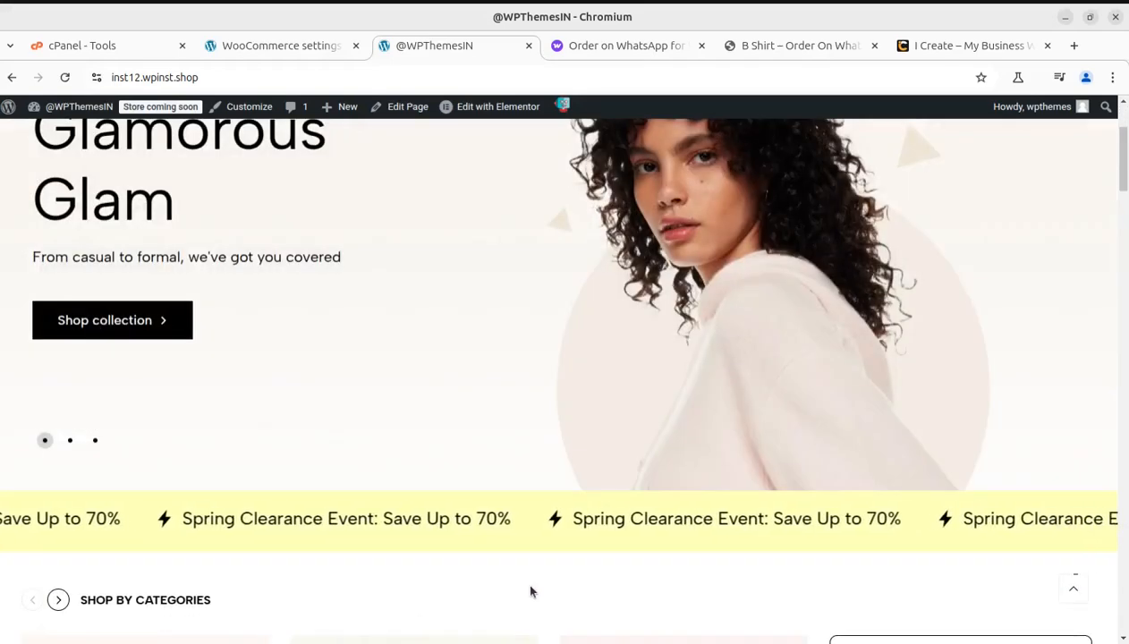
scroll(448, 529, up, 1)
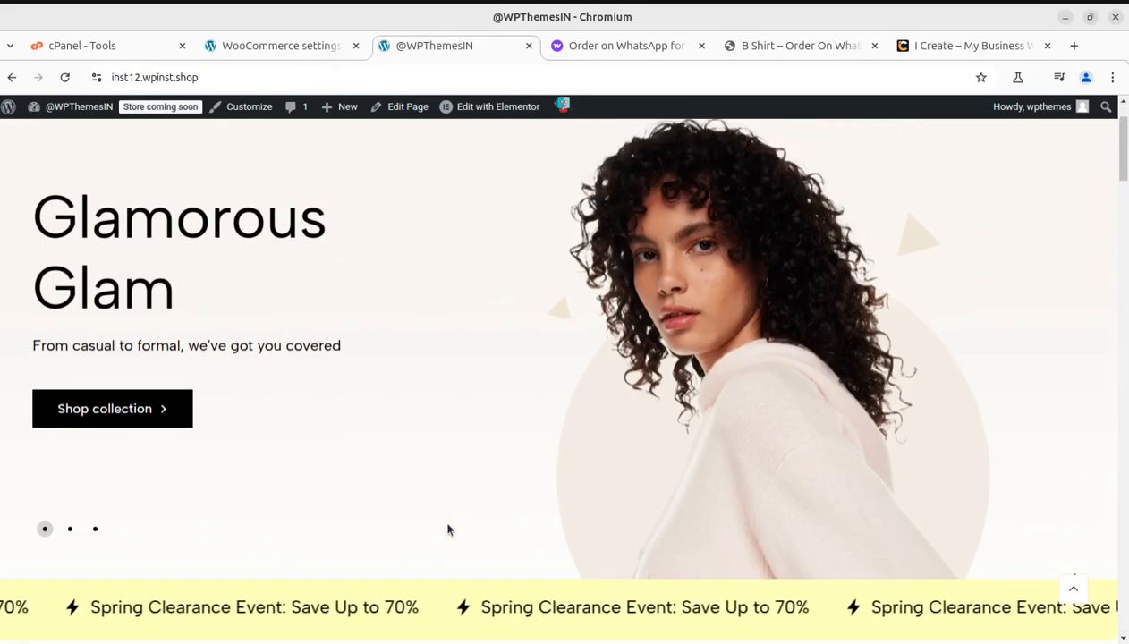